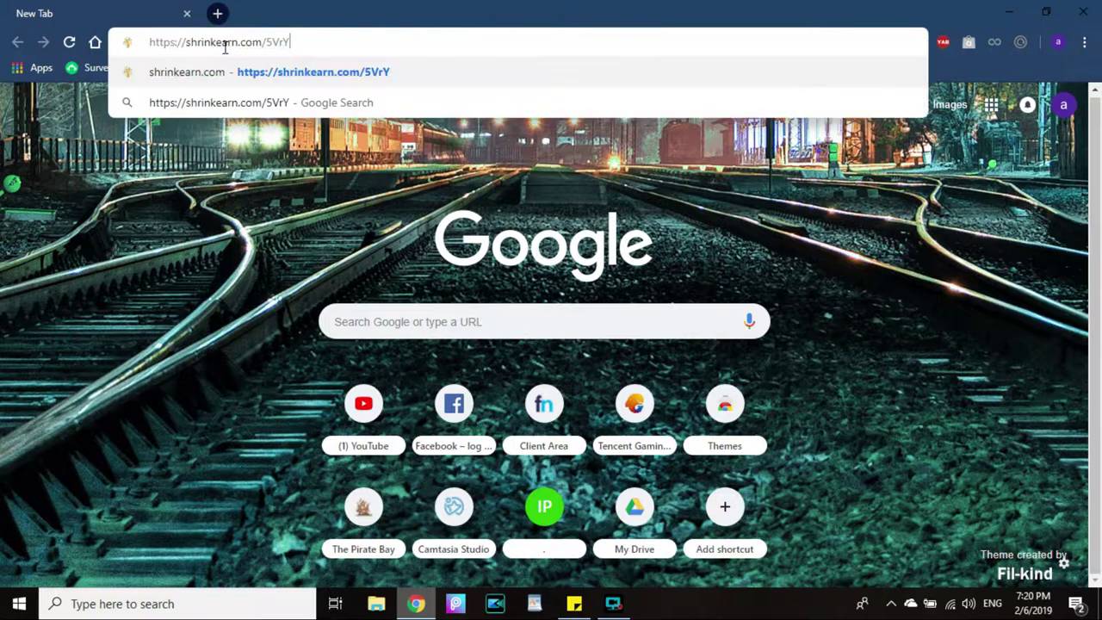
pyautogui.press('Return')
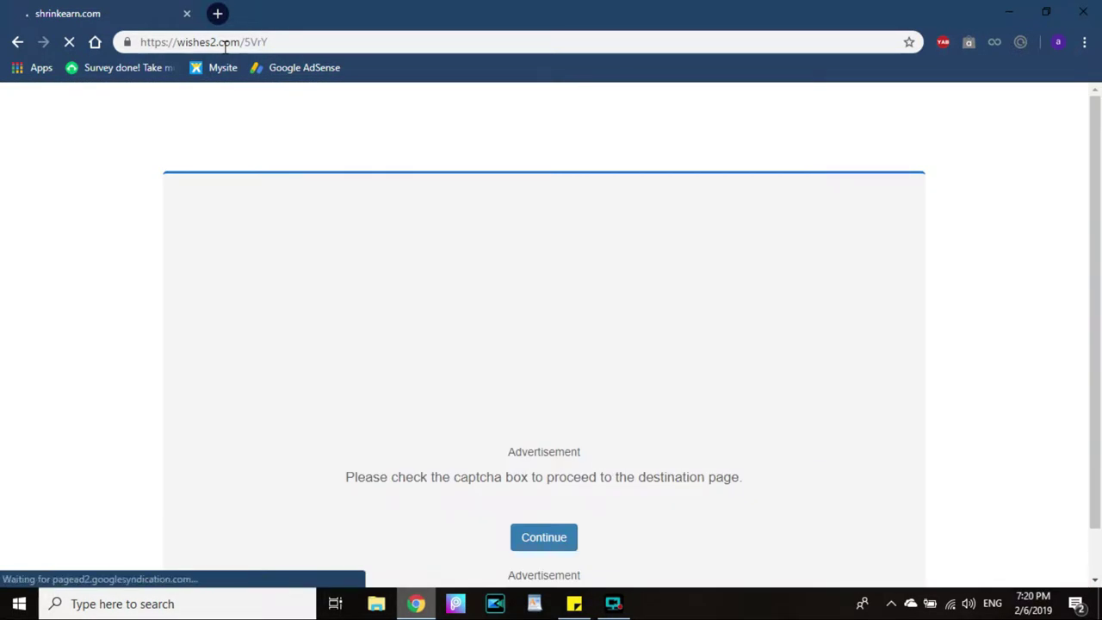
pyautogui.scroll(-1, 431, 250)
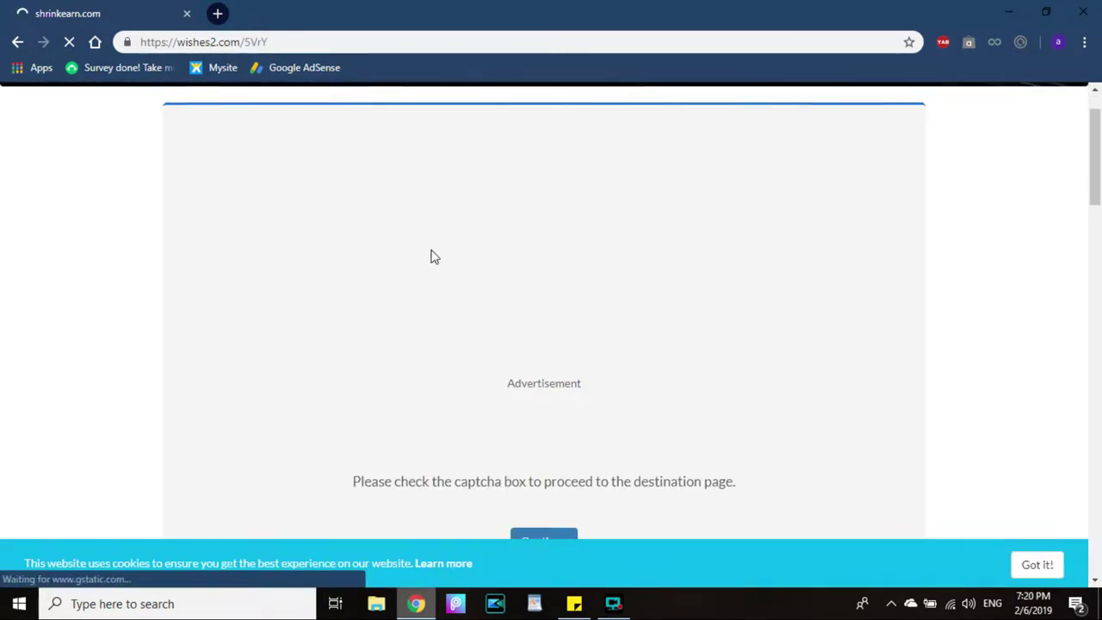
pyautogui.scroll(-1, 465, 284)
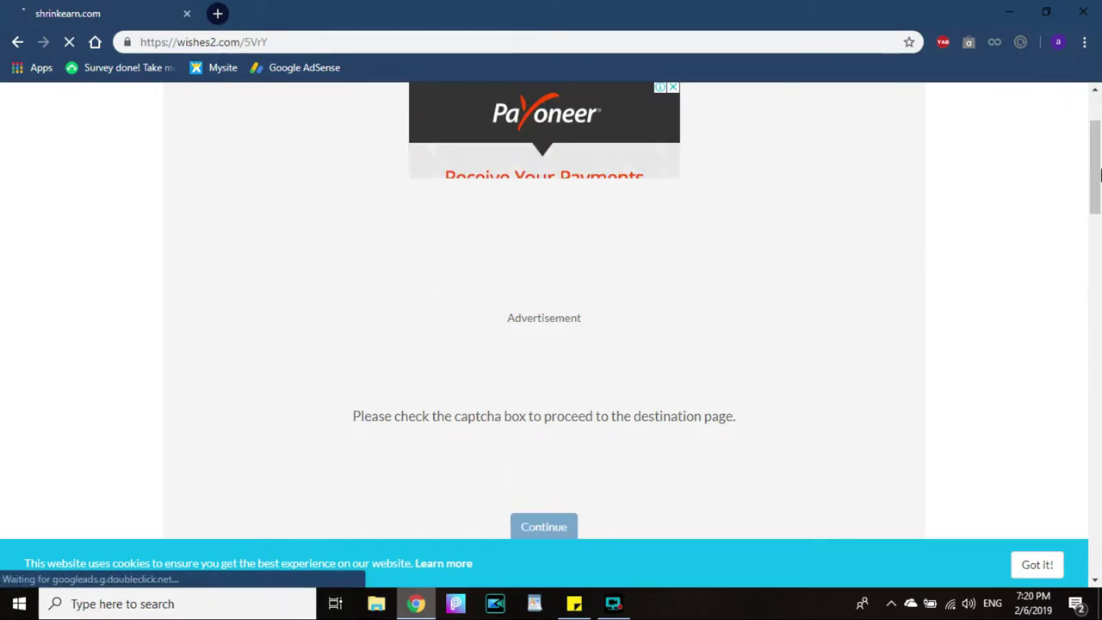
pyautogui.scroll(-5, 1024, 323)
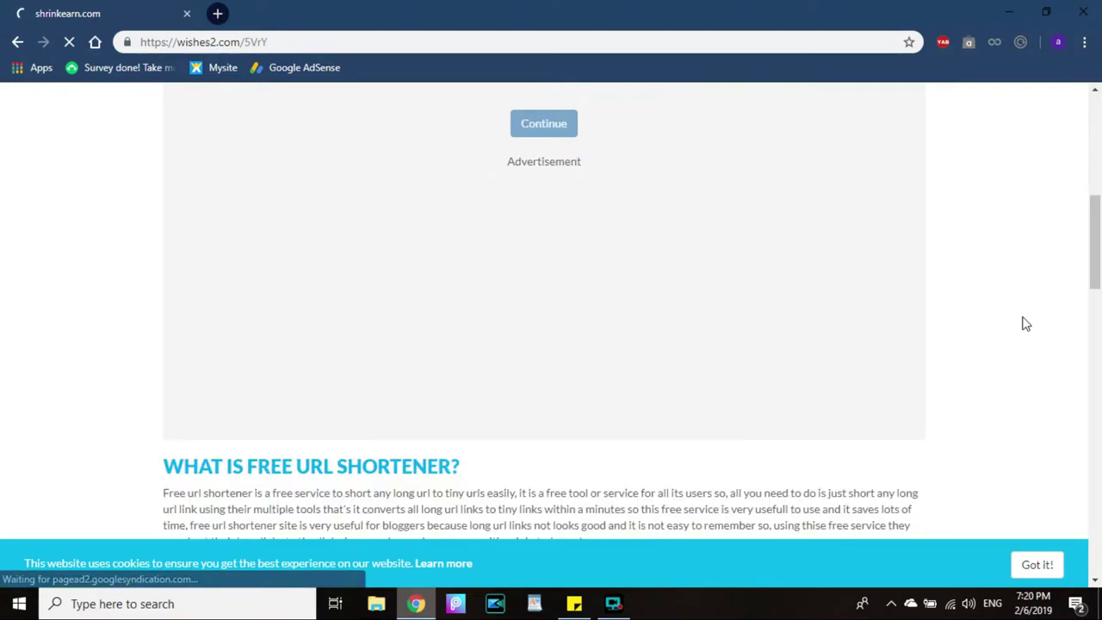
pyautogui.scroll(-5, 1024, 323)
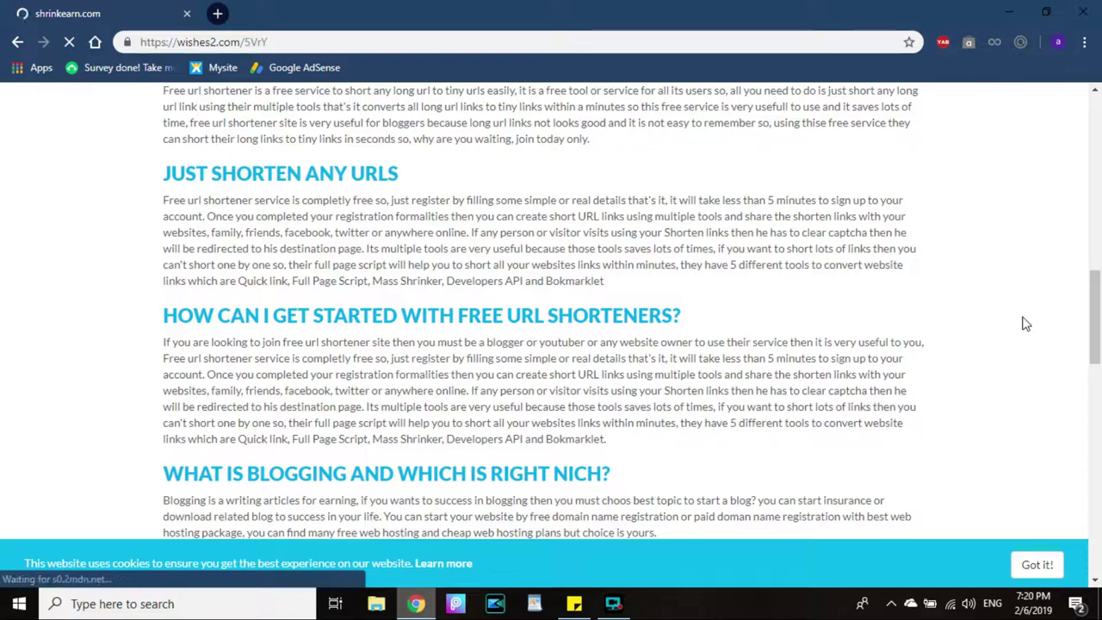
pyautogui.scroll(-2, 1024, 323)
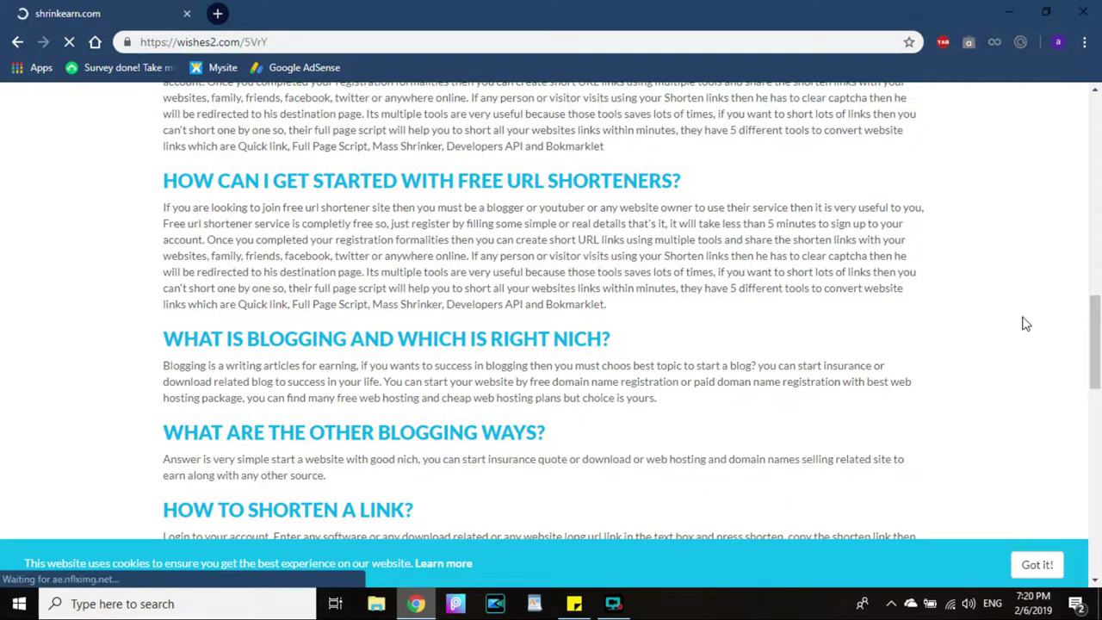
pyautogui.scroll(6, 1024, 323)
pyautogui.scroll(5, 1024, 323)
pyautogui.scroll(-2, 1024, 325)
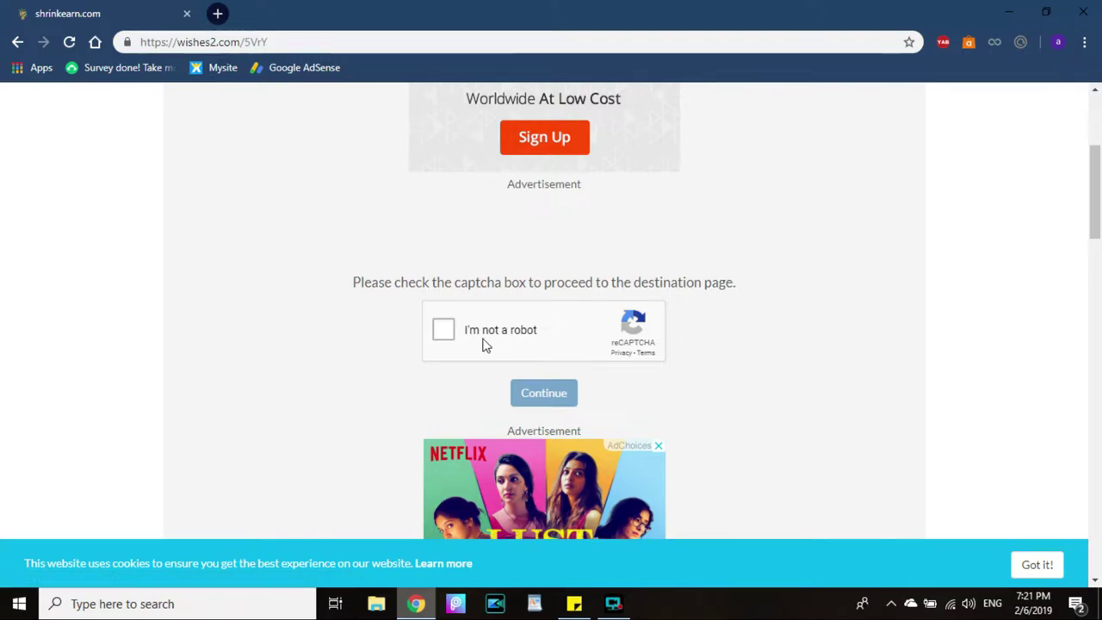
# Start the "I'm not a robot" check and submit all squares containing vehicles in the highway picture
pyautogui.click(449, 335)
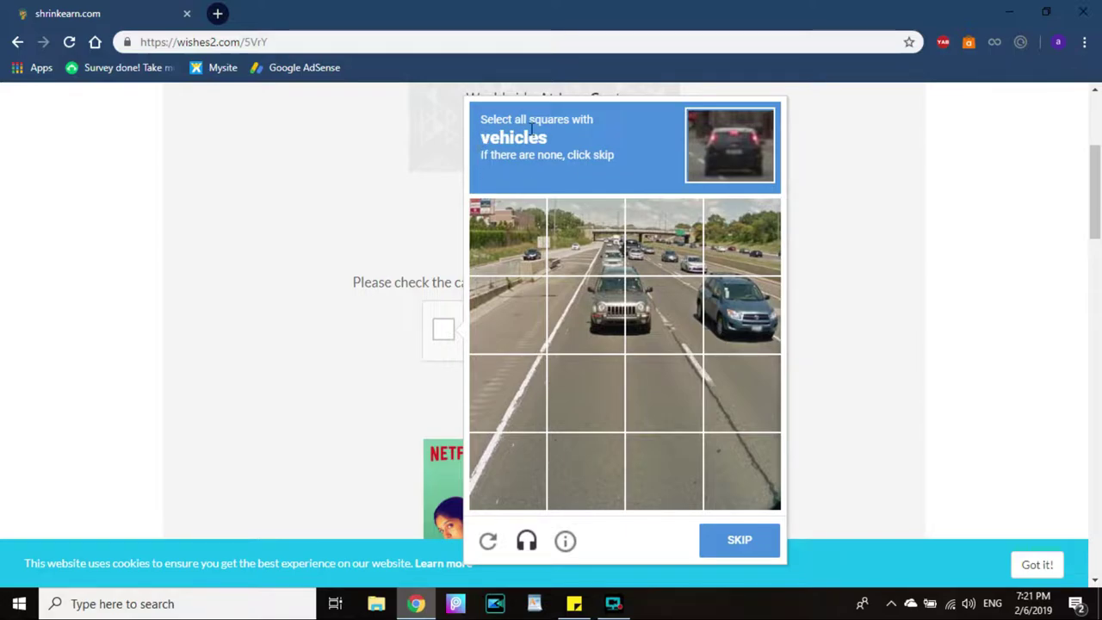
pyautogui.click(517, 258)
pyautogui.click(564, 255)
pyautogui.click(679, 248)
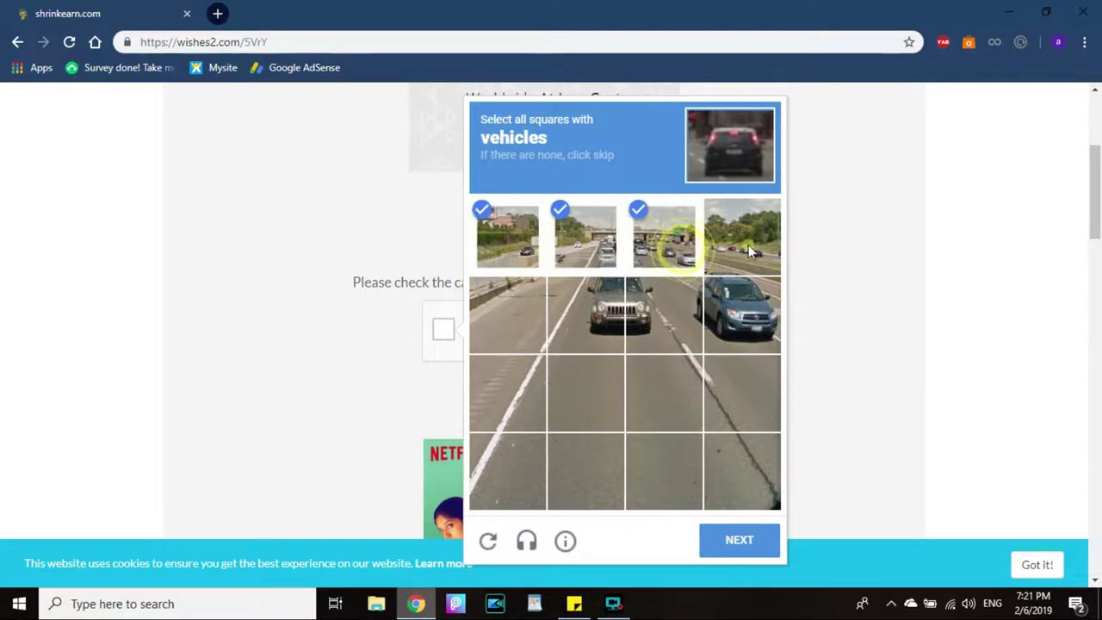
pyautogui.click(743, 242)
pyautogui.click(742, 329)
pyautogui.click(674, 332)
pyautogui.click(581, 336)
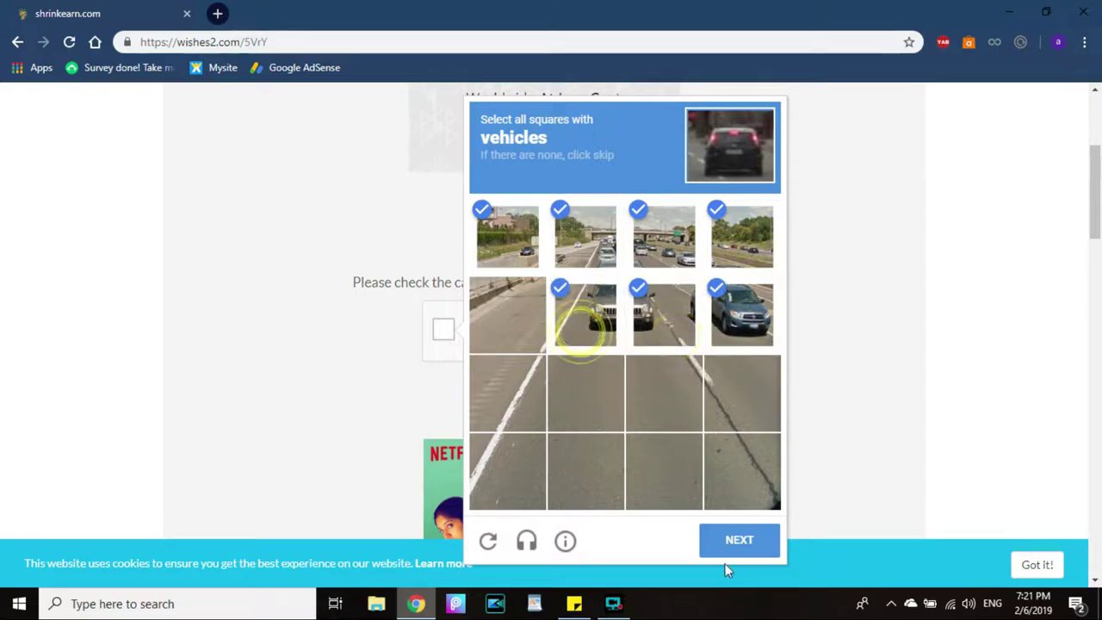
pyautogui.click(740, 542)
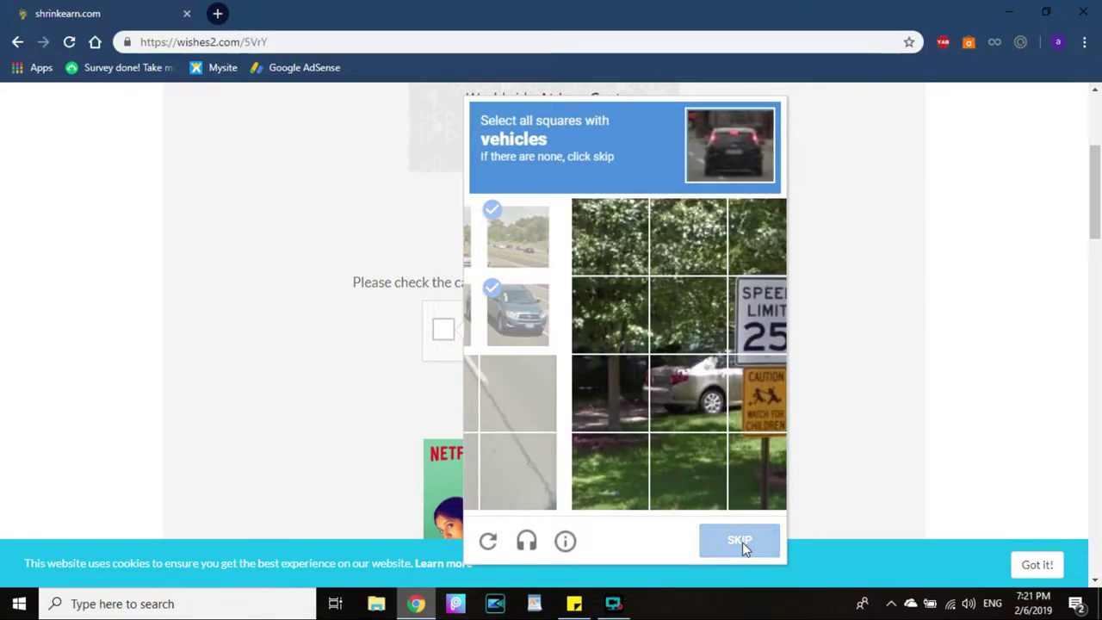
# Select the four third-row squares around the parked car in the second captcha picture and verify the answer
pyautogui.click(739, 404)
pyautogui.click(662, 421)
pyautogui.click(585, 396)
pyautogui.click(508, 396)
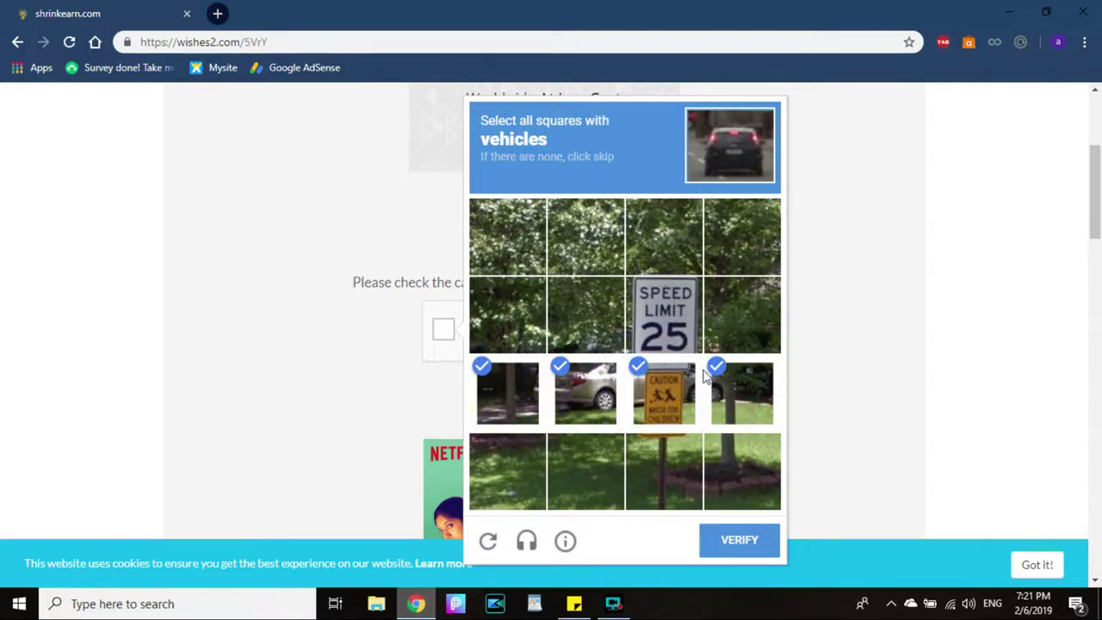
pyautogui.click(735, 548)
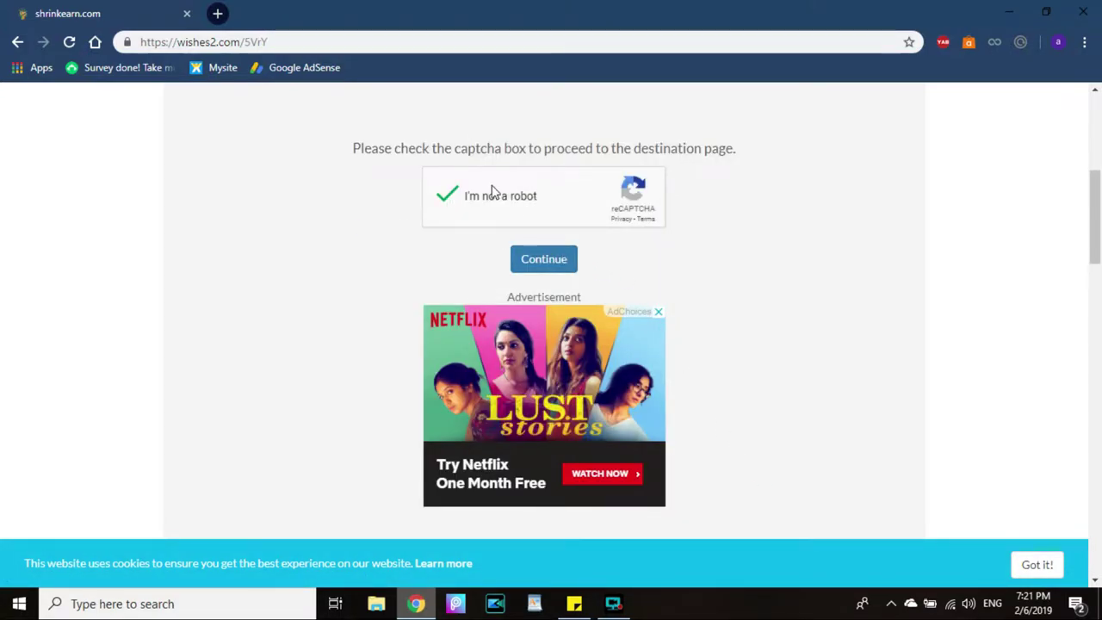
# Continue past the captcha page and get the destination link after the countdown
pyautogui.click(546, 269)
pyautogui.click(549, 271)
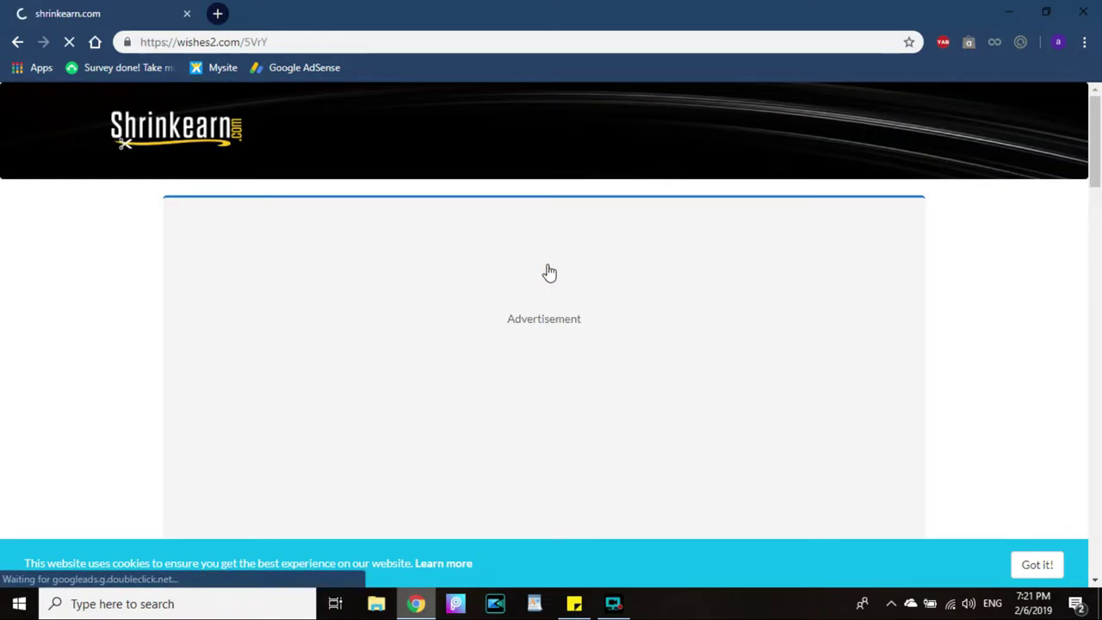
pyautogui.scroll(-3, 549, 273)
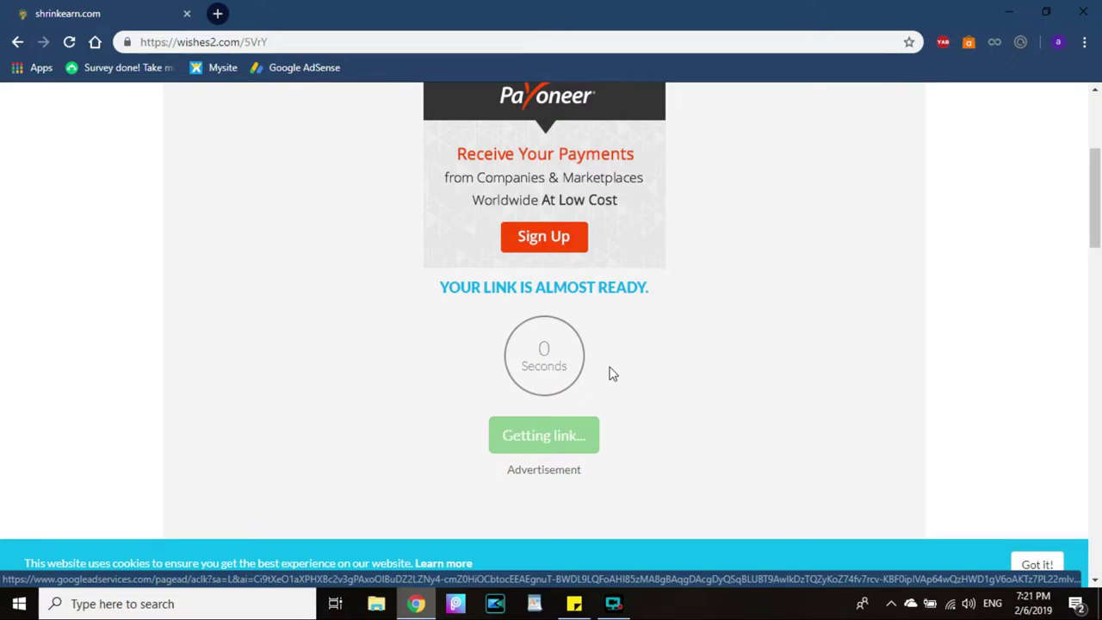
pyautogui.click(578, 437)
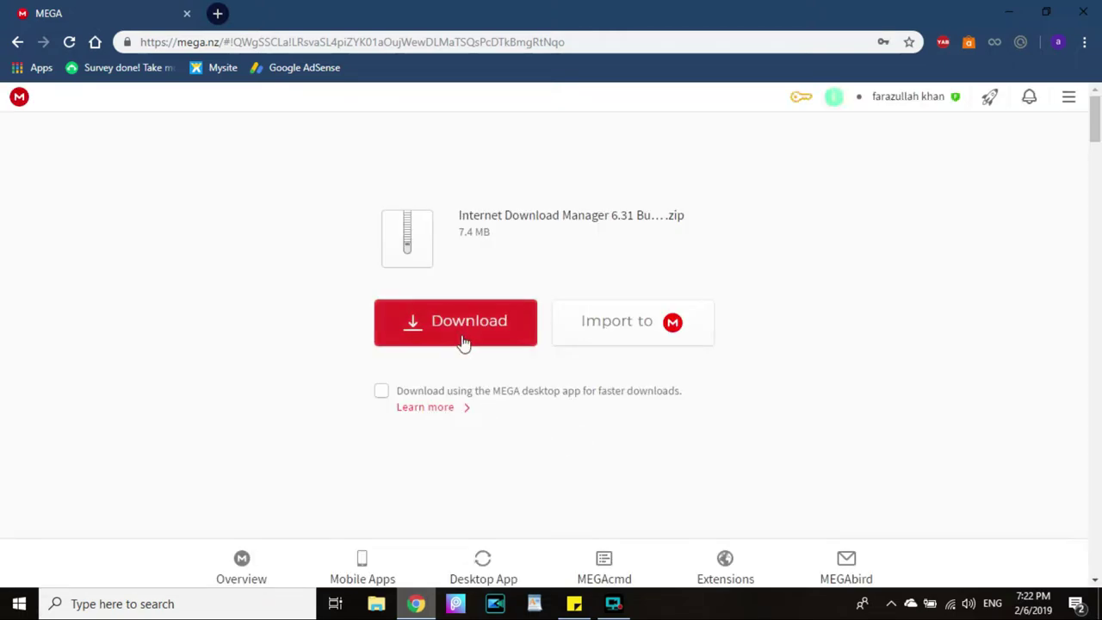
# Download the Internet Download Manager 6.31 zip from MEGA, then show it in the Downloads folder and refresh the file list
pyautogui.click(463, 342)
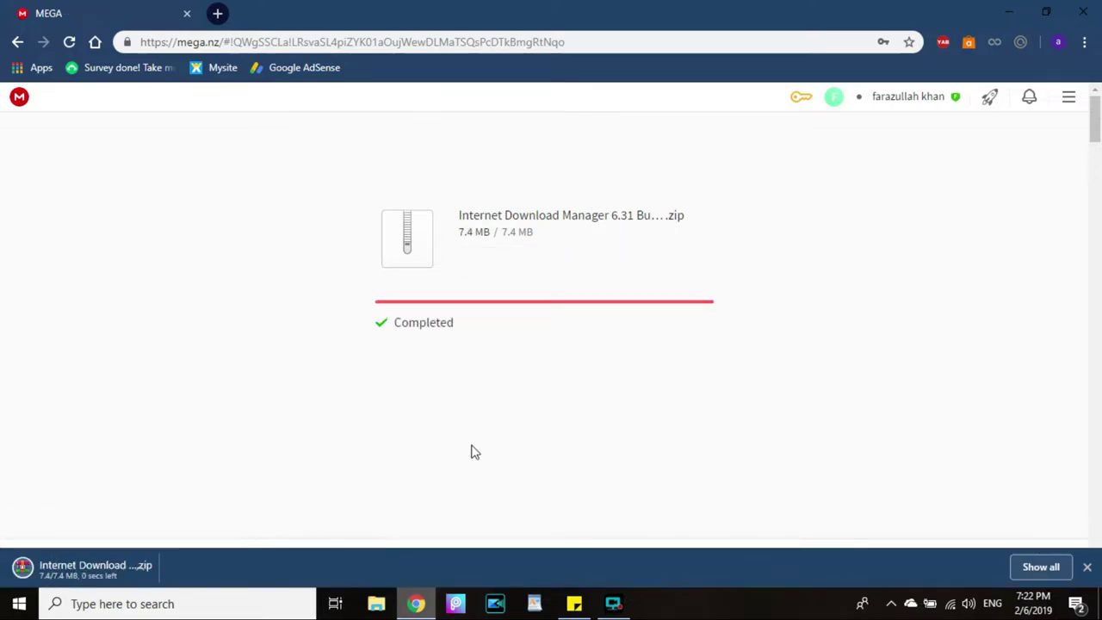
pyautogui.click(167, 567)
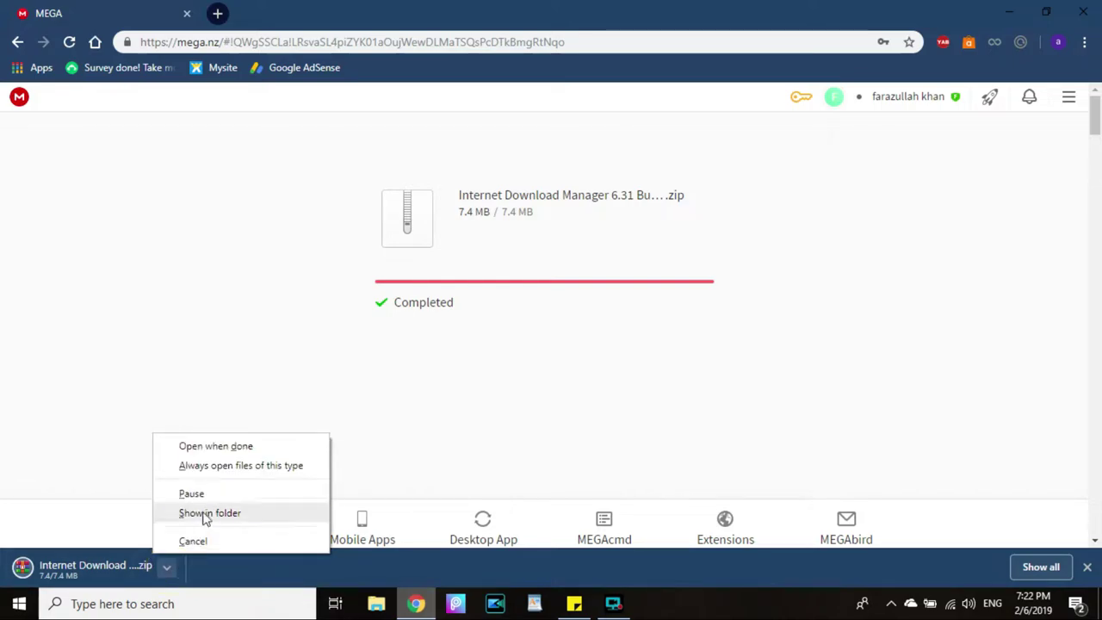
pyautogui.click(207, 515)
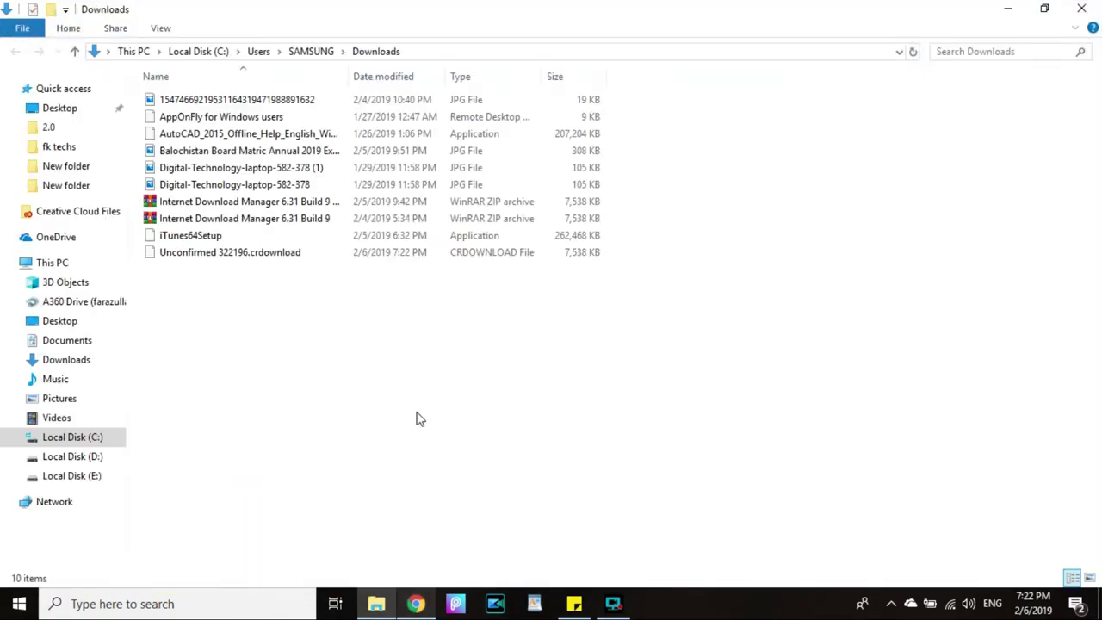
pyautogui.rightClick(422, 408)
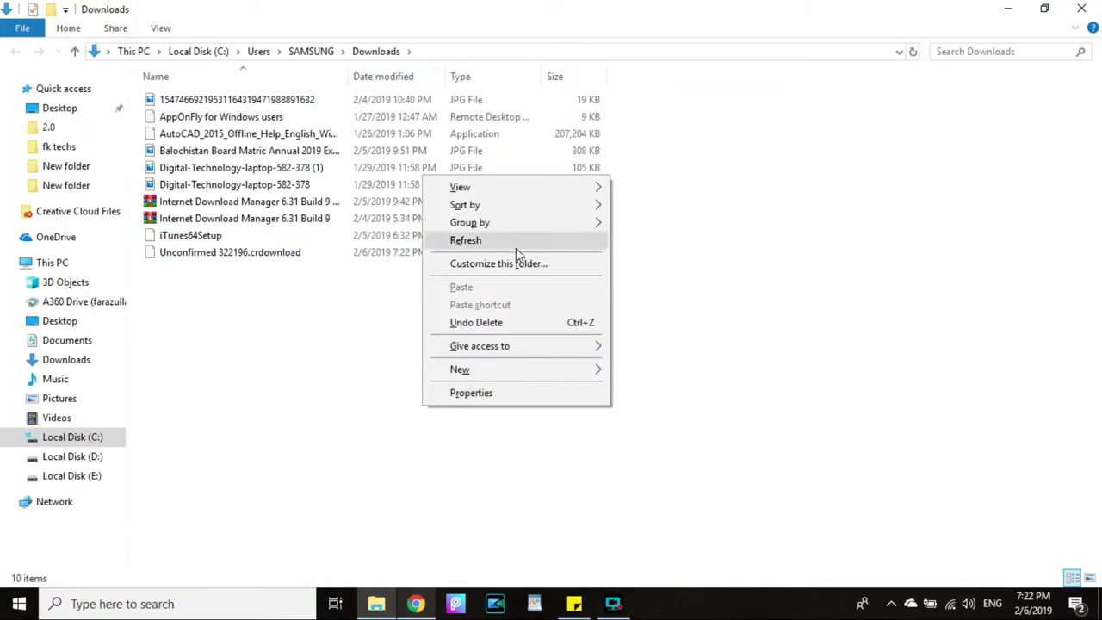
pyautogui.click(465, 240)
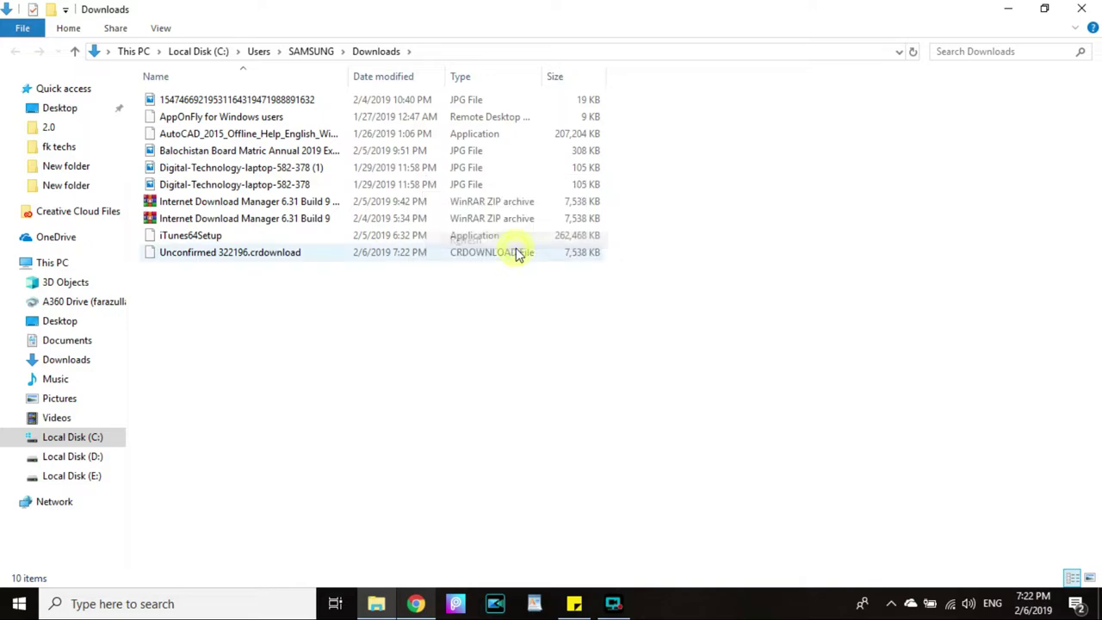
# Copy the Internet Download Manager 6.31 Build 9 archive from Downloads to the desktop
pyautogui.click(348, 222)
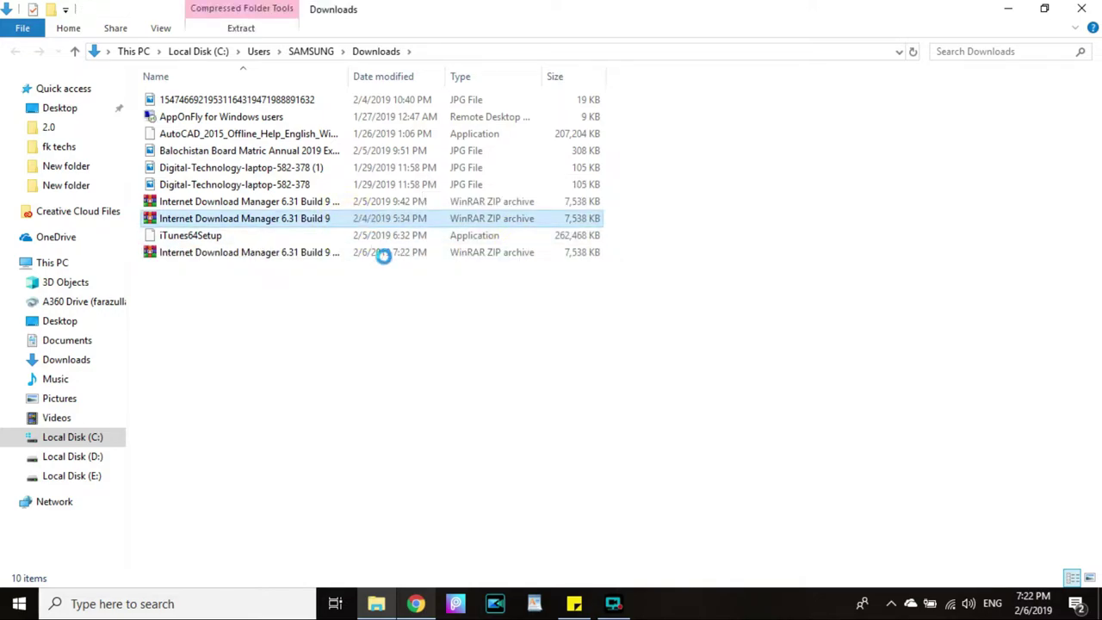
pyautogui.hotkey('shift', 'F10')
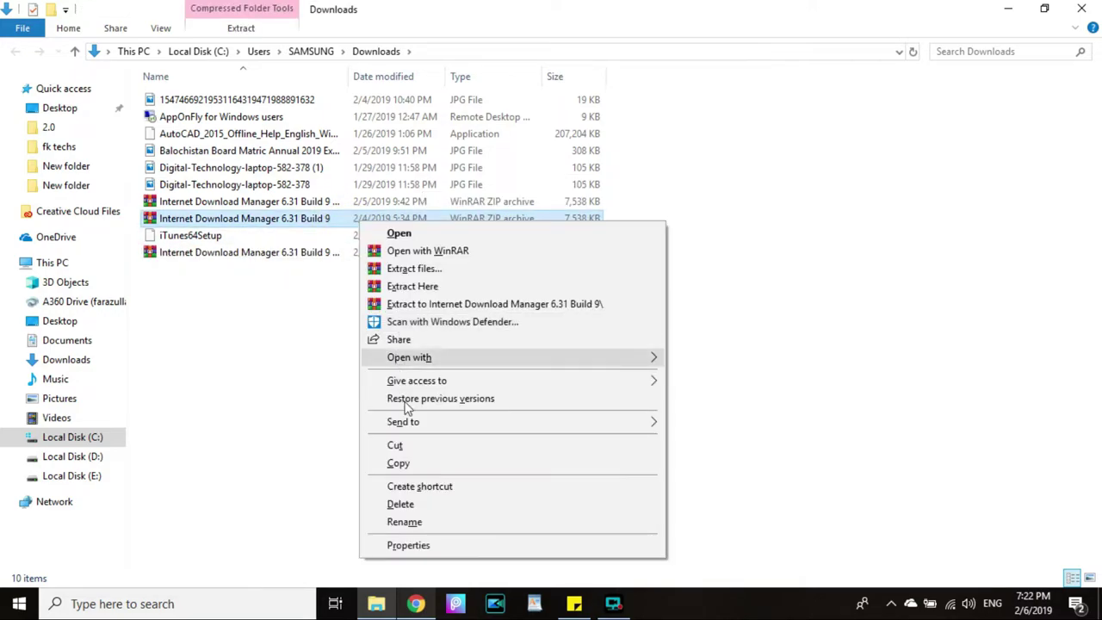
pyautogui.click(408, 464)
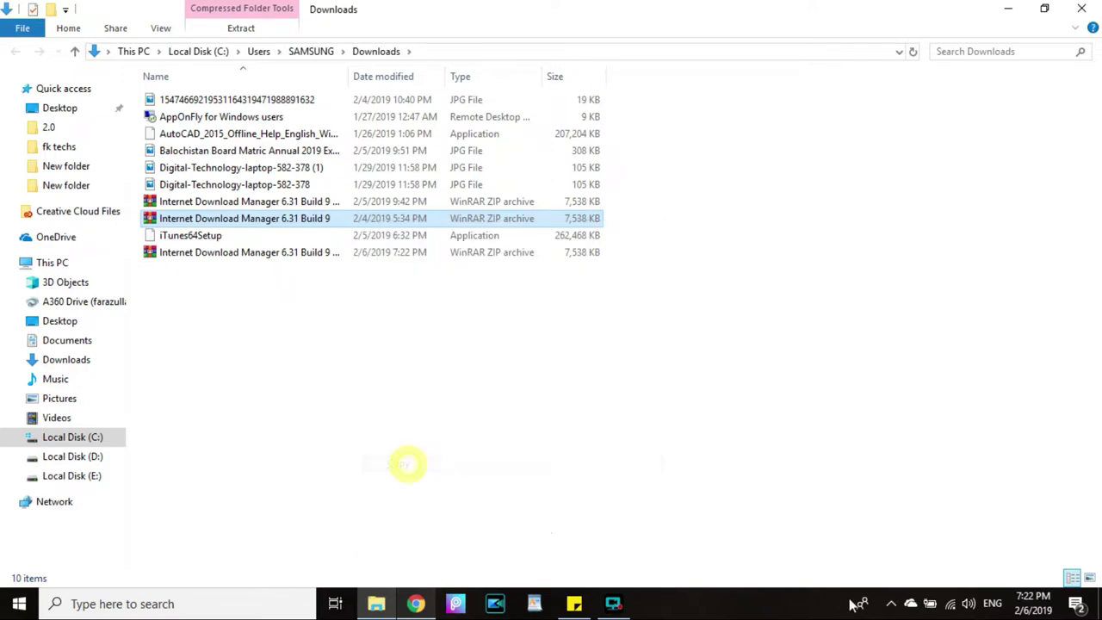
pyautogui.press('super+d')
pyautogui.rightClick(595, 95)
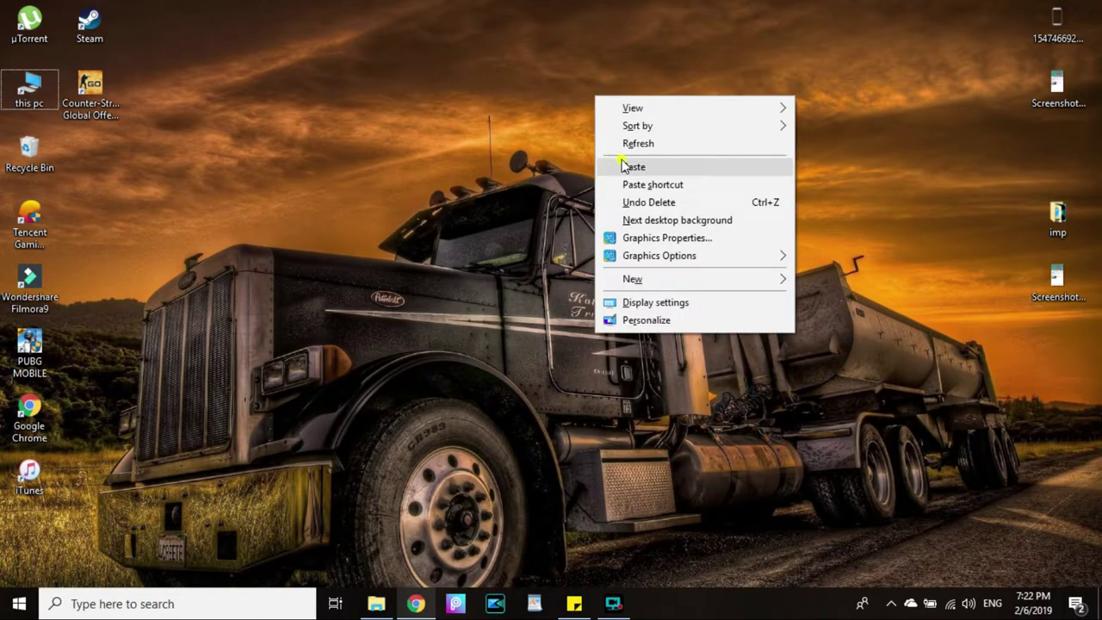
pyautogui.click(633, 166)
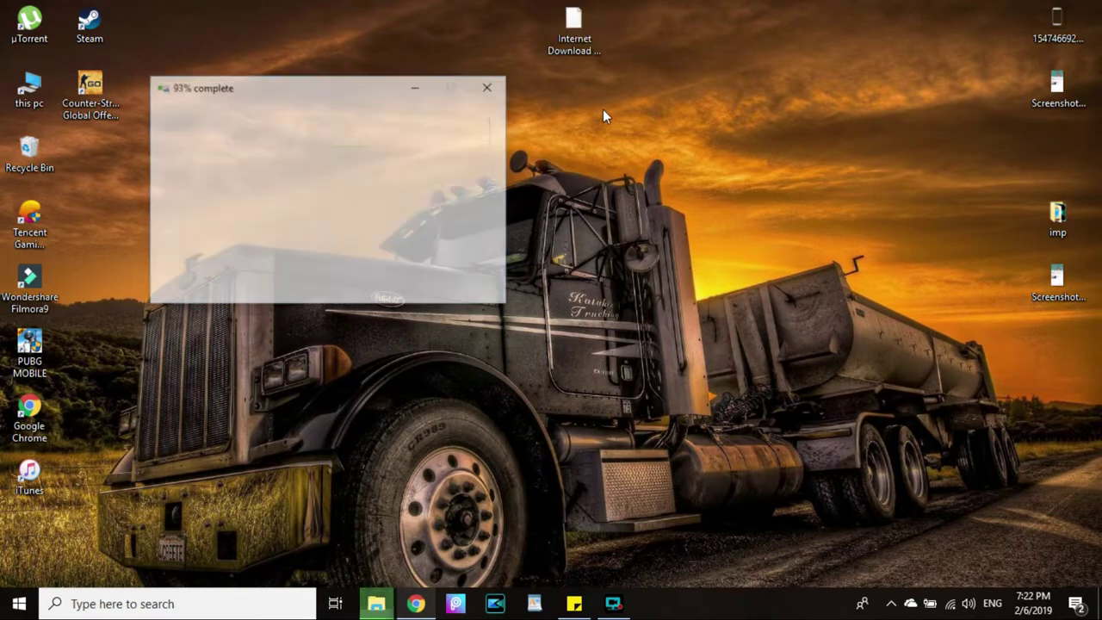
# Move the copied archive's icon to a free spot on the desktop nearer the existing app shortcuts
pyautogui.click(576, 34)
pyautogui.moveTo(574, 30); pyautogui.dragTo(389, 33)
pyautogui.click(484, 54)
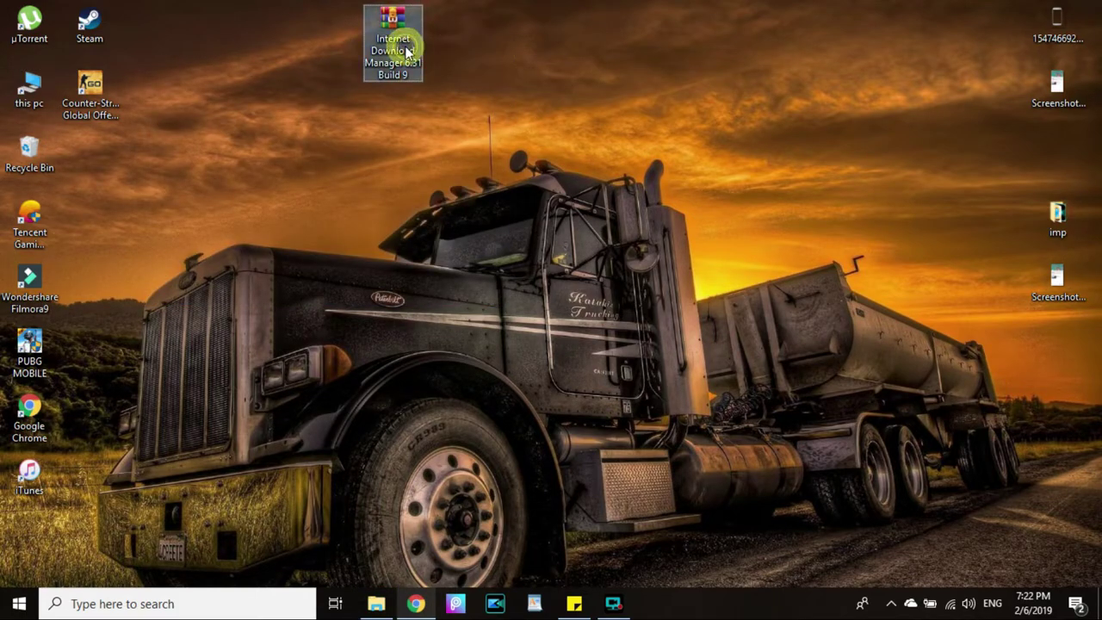
pyautogui.rightClick(407, 49)
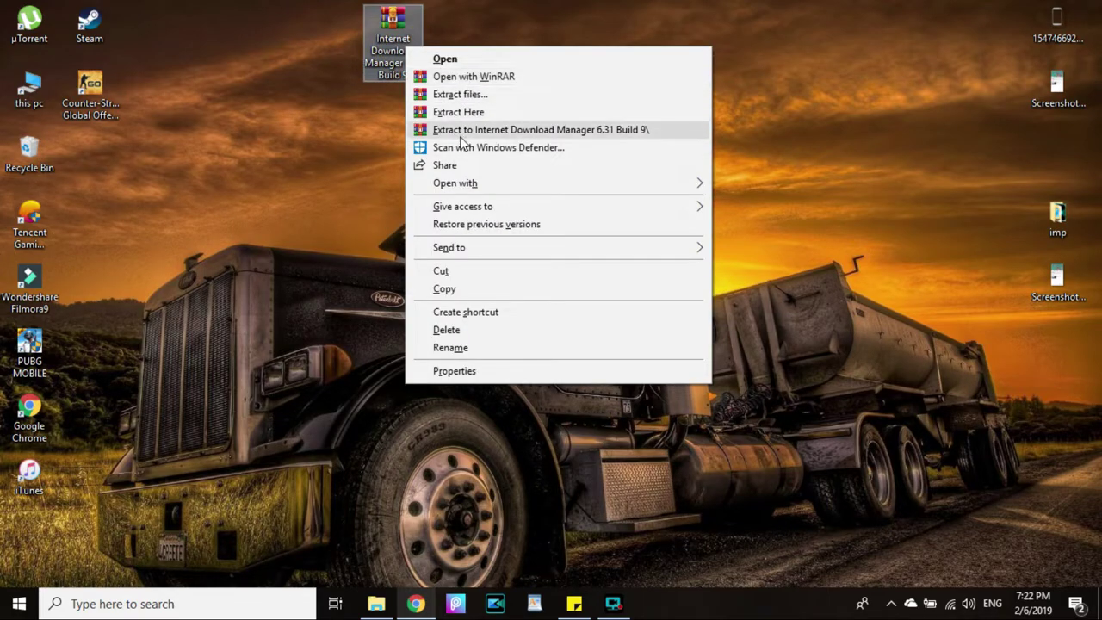
pyautogui.click(387, 196)
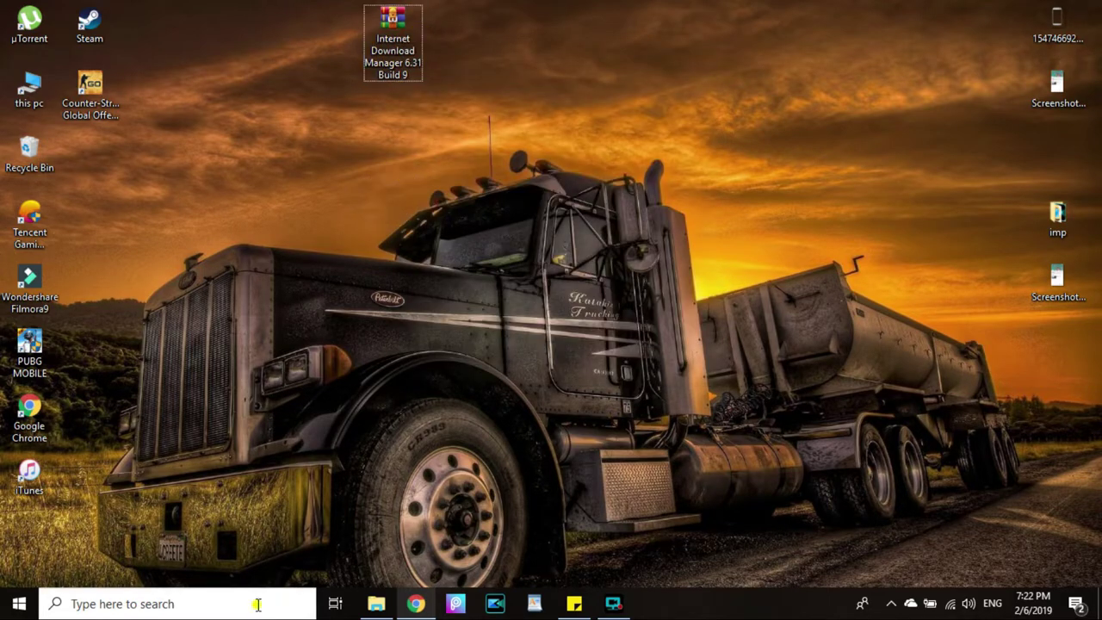
# Search the computer for WinRAR to check that it is installed, then close the search
pyautogui.click(258, 603)
pyautogui.write('wi')
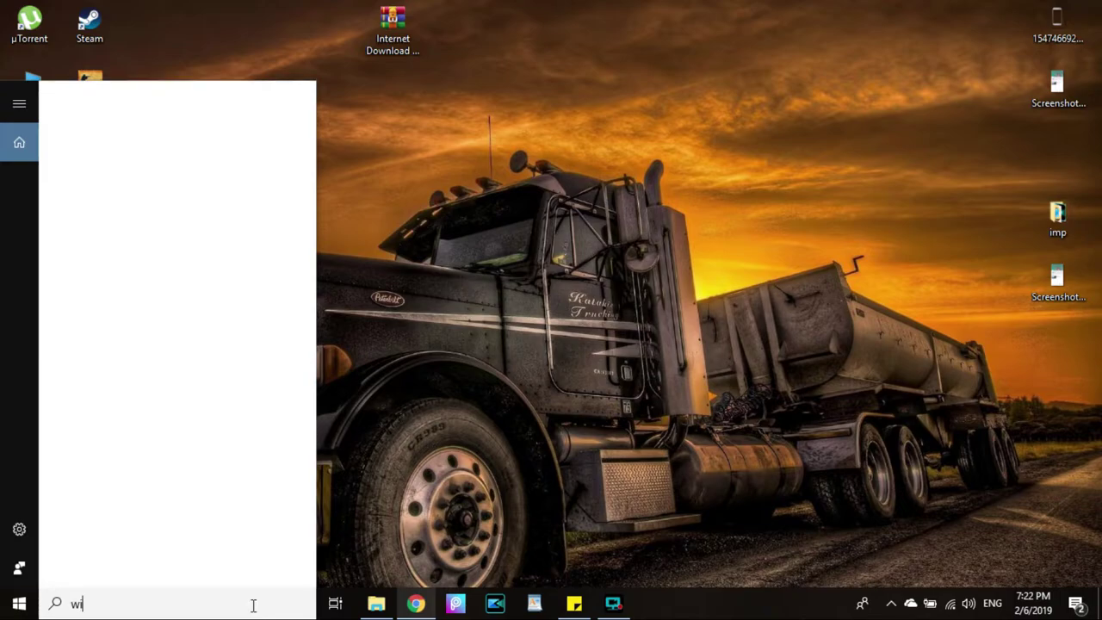
pyautogui.write('nra')
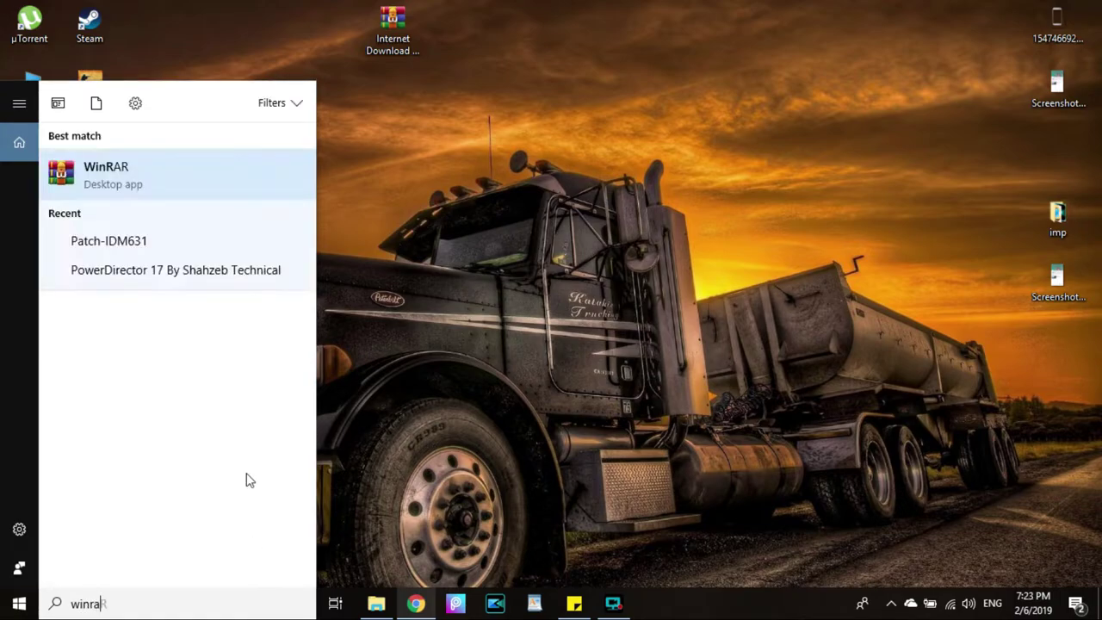
pyautogui.click(386, 241)
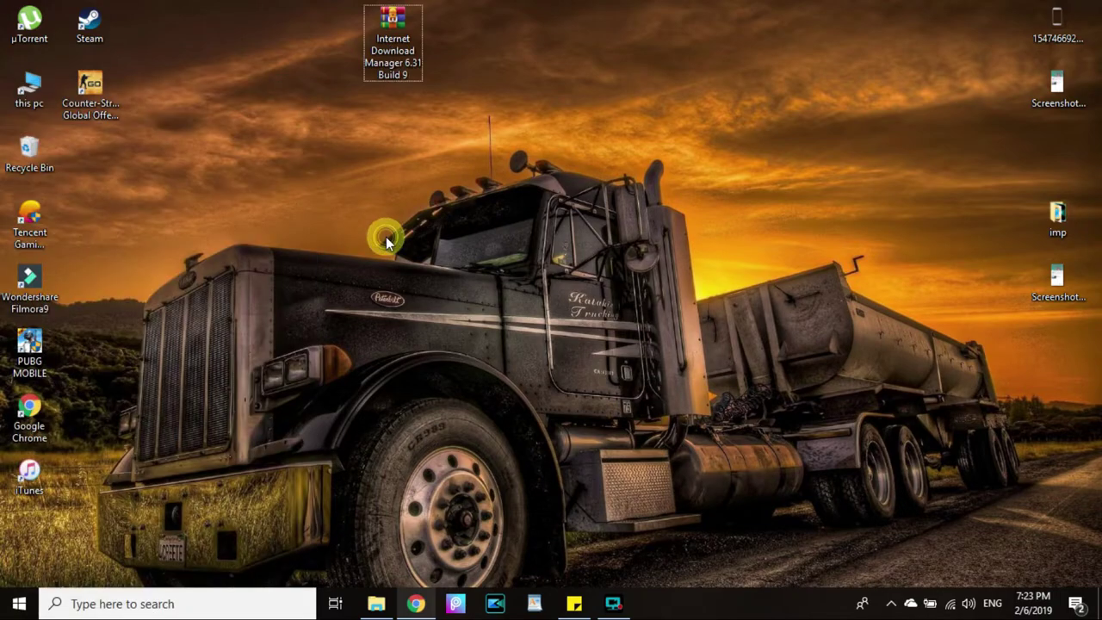
# Refresh the desktop and extract the Internet Download Manager 6.31 Build 9 archive directly onto it
pyautogui.rightClick(484, 91)
pyautogui.click(519, 142)
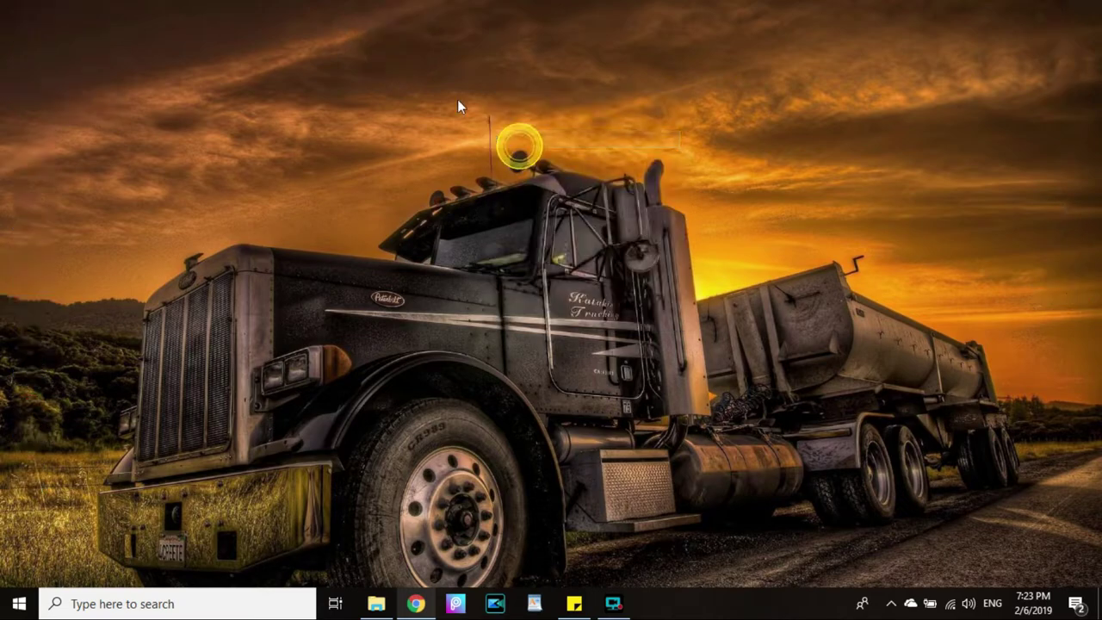
pyautogui.click(401, 44)
pyautogui.rightClick(400, 44)
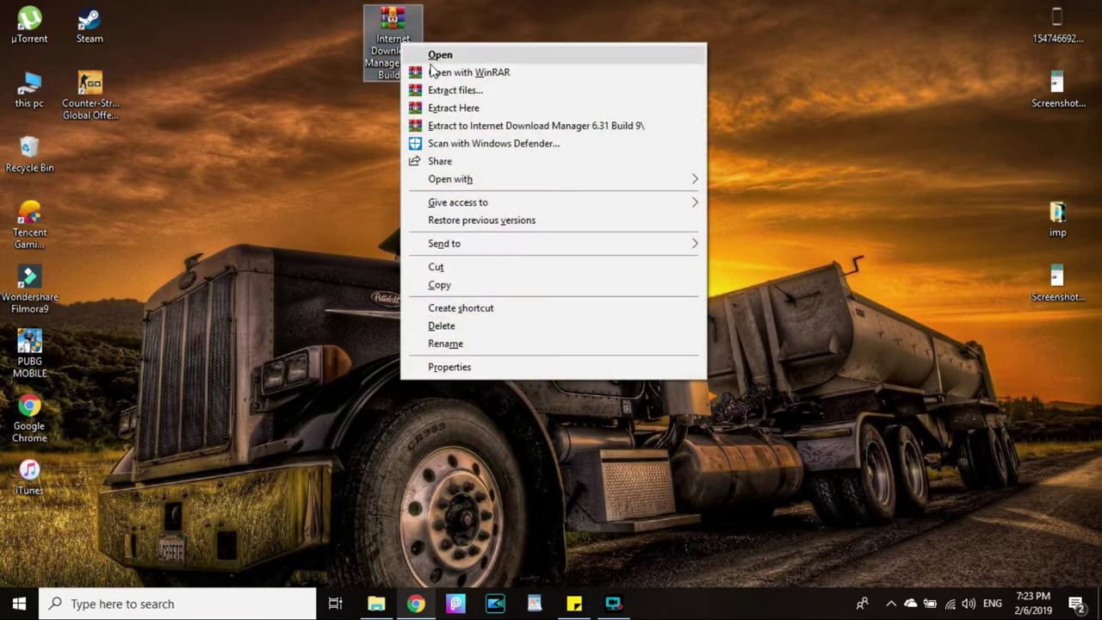
pyautogui.click(459, 108)
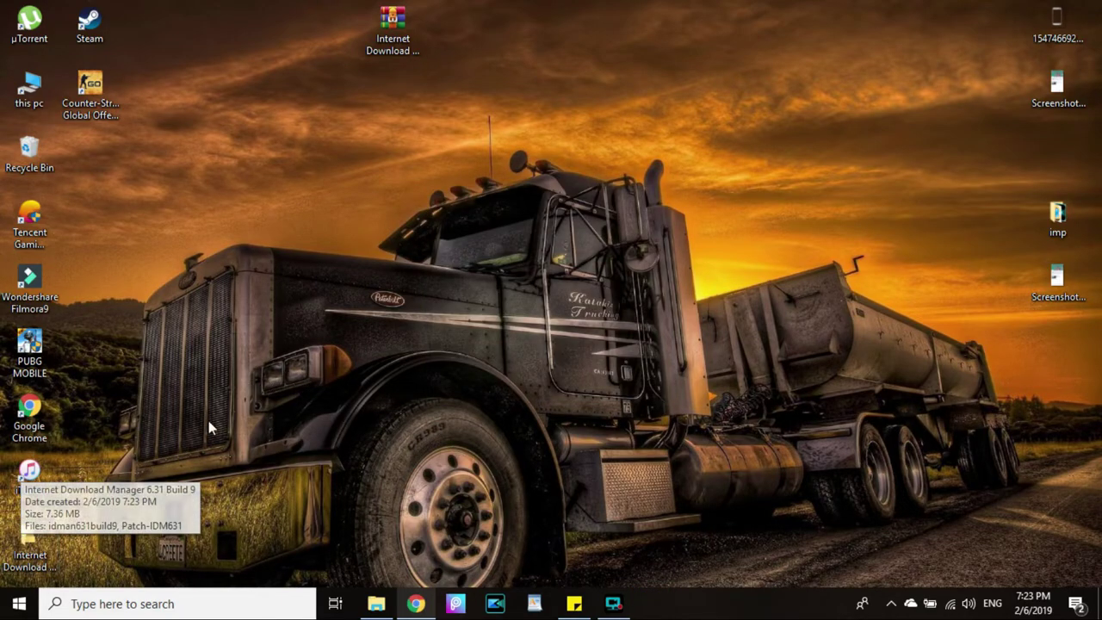
# Refresh the desktop and show the hidden notification icons to check the Windows security status
pyautogui.rightClick(303, 172)
pyautogui.click(360, 218)
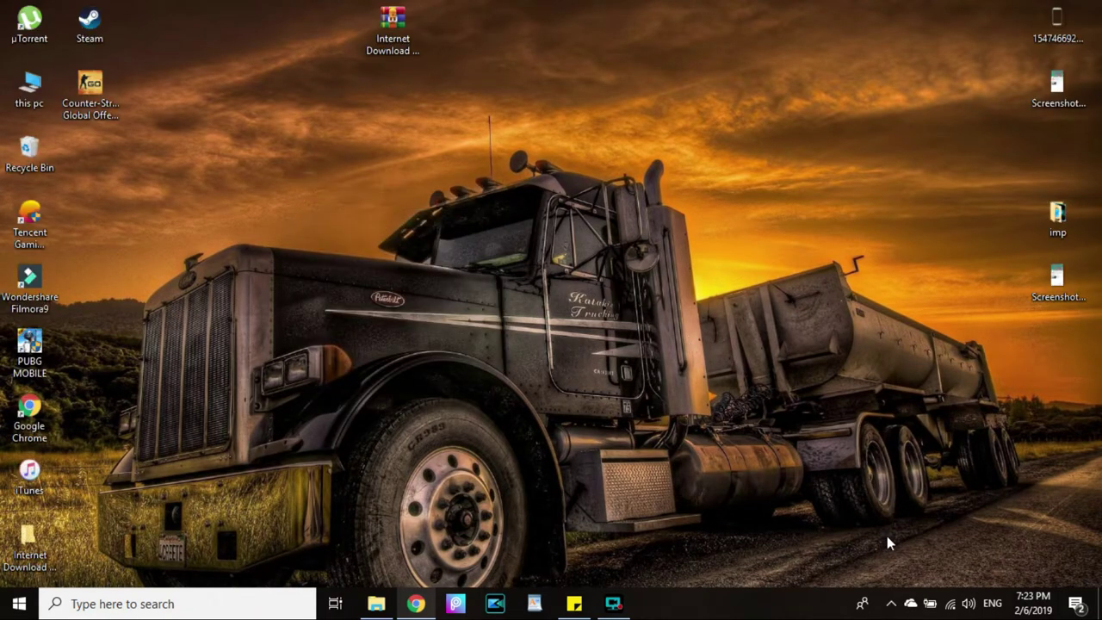
pyautogui.click(894, 606)
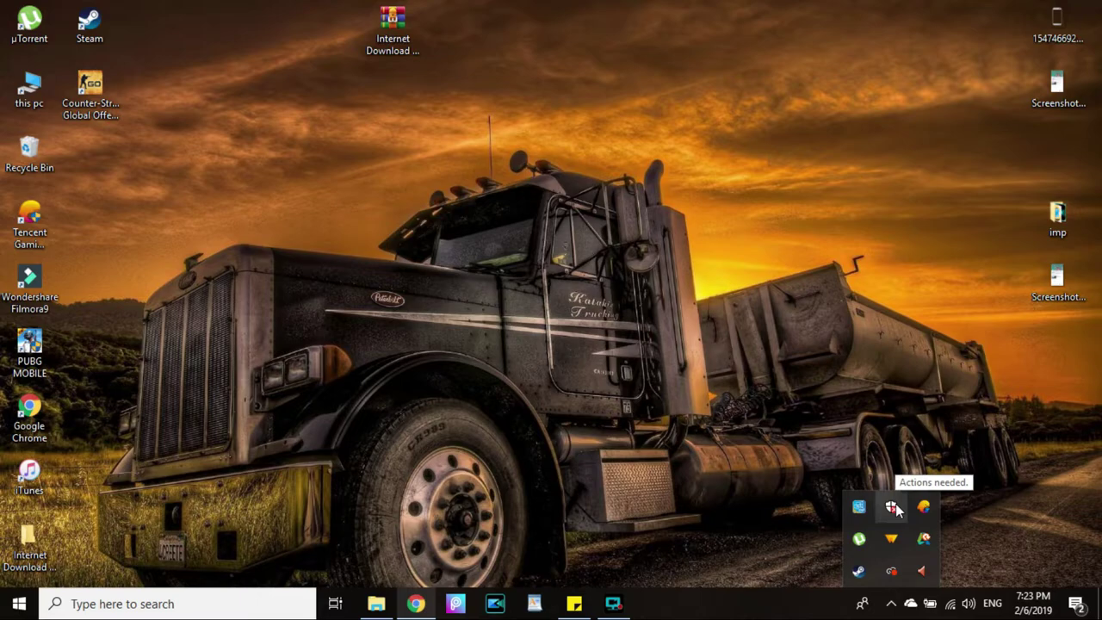
# Search the computer for the firewall settings and open Windows Defender Firewall
pyautogui.click(292, 594)
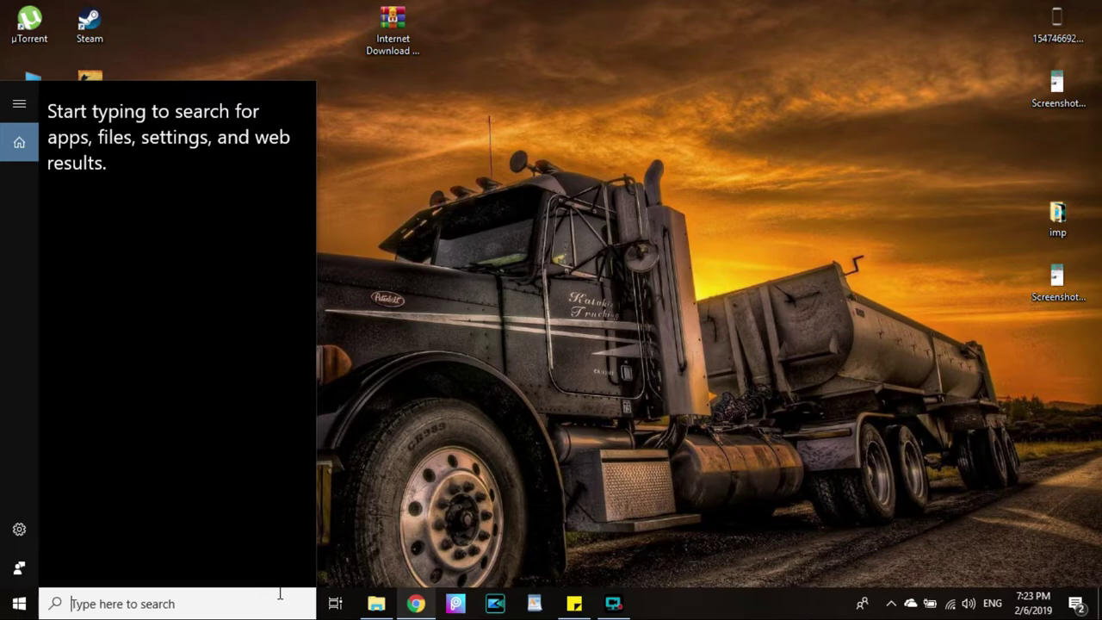
pyautogui.write('file')
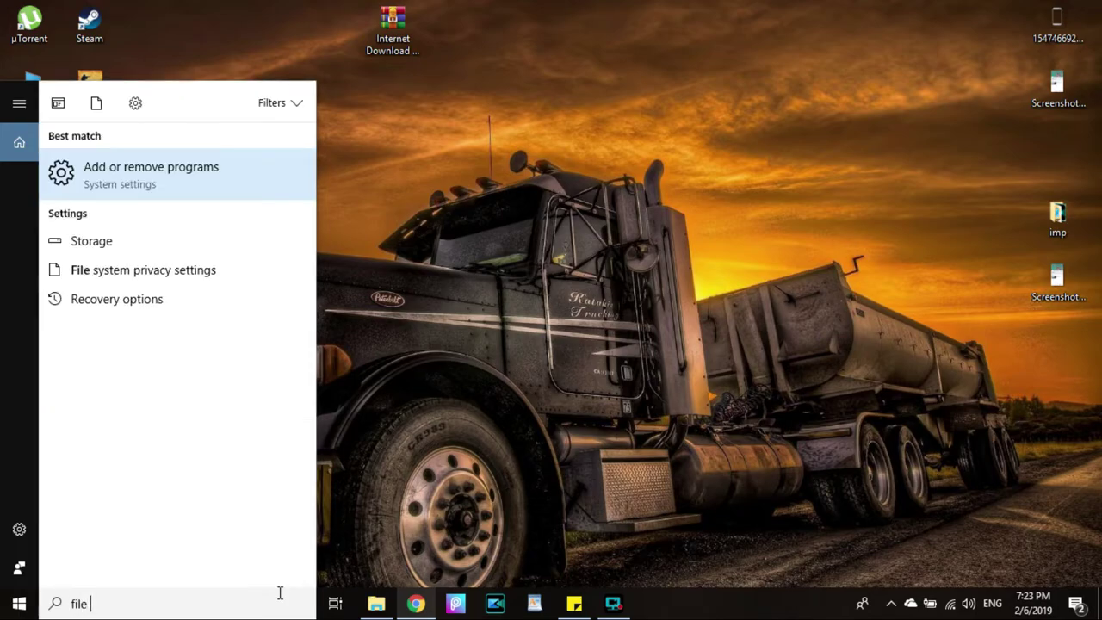
pyautogui.press('BackSpace')
pyautogui.press('BackSpace')
pyautogui.write('ire wa')
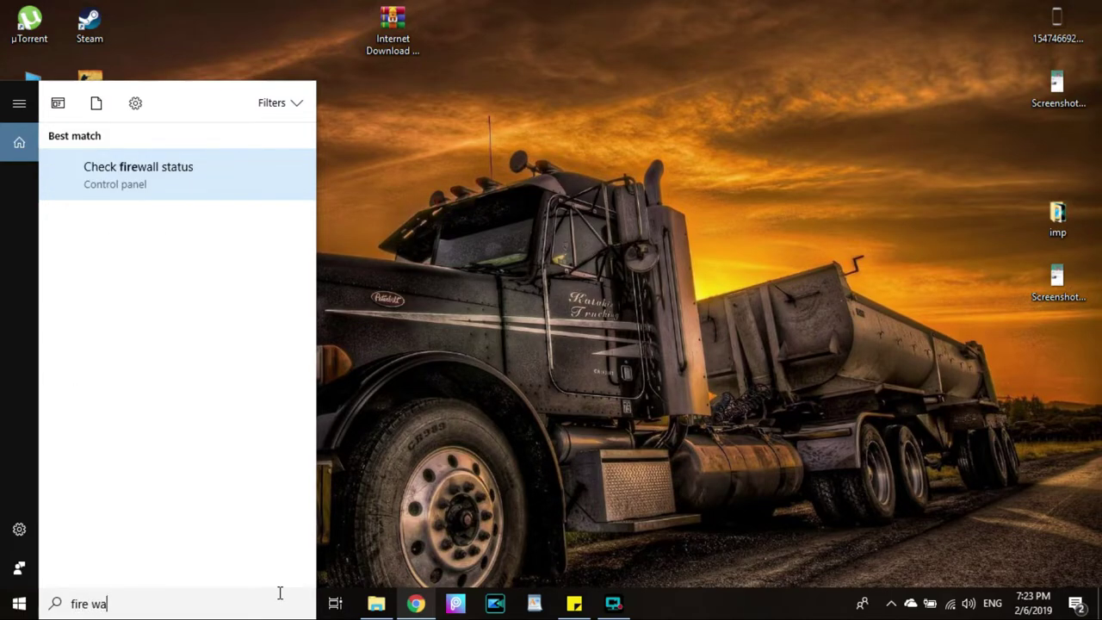
pyautogui.press('BackSpace')
pyautogui.click(421, 392)
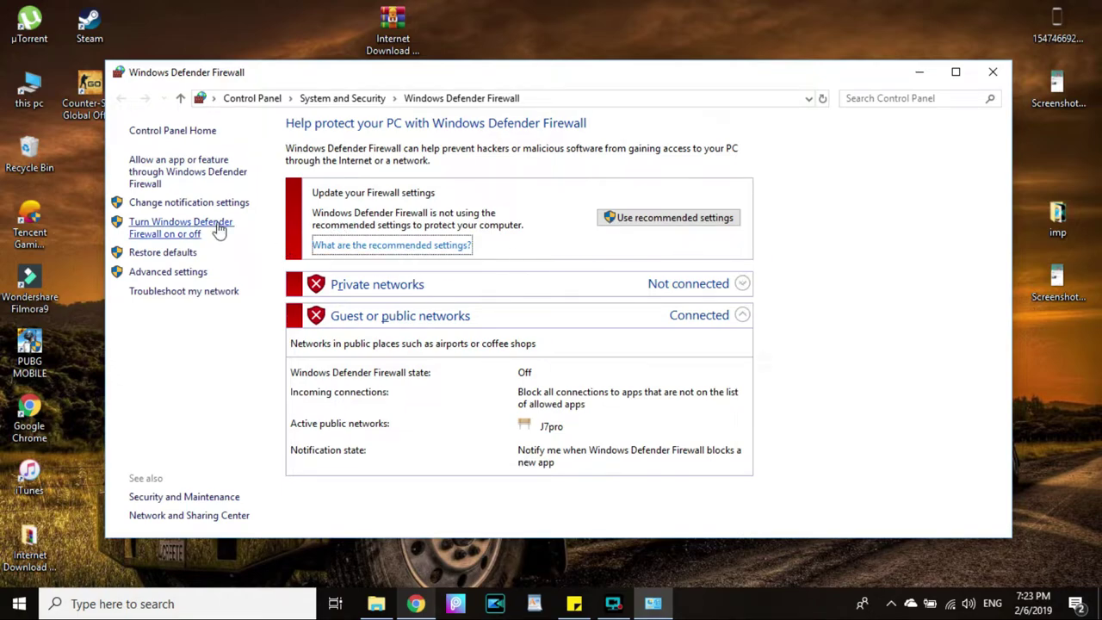
# Turn off Windows Defender Firewall for both private and public networks, then close the firewall window
pyautogui.click(181, 229)
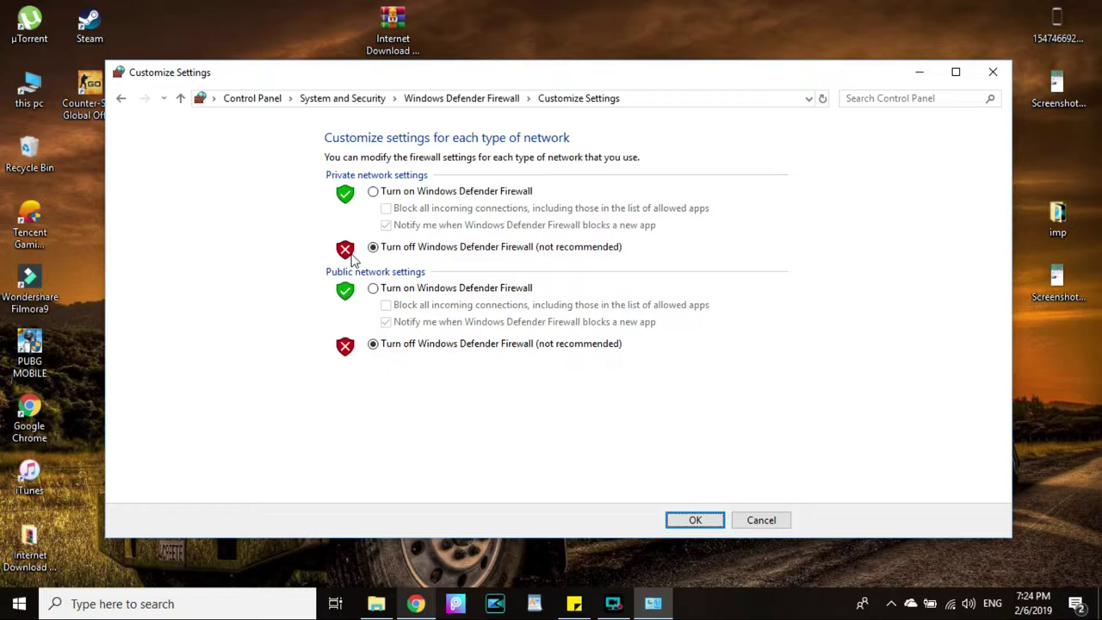
pyautogui.click(374, 248)
pyautogui.click(372, 345)
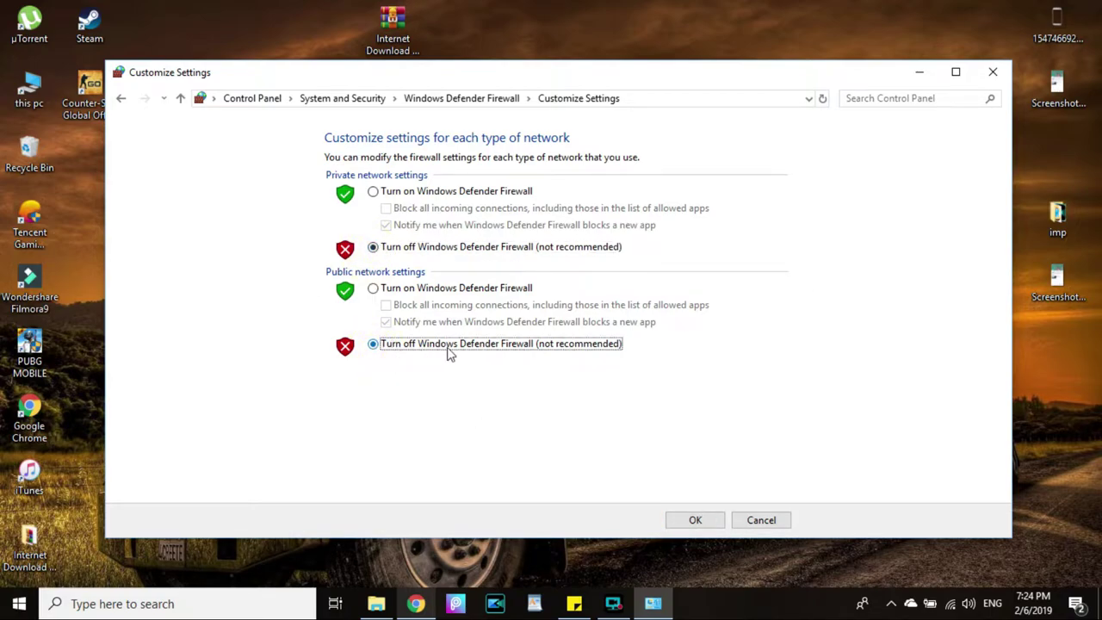
pyautogui.click(695, 521)
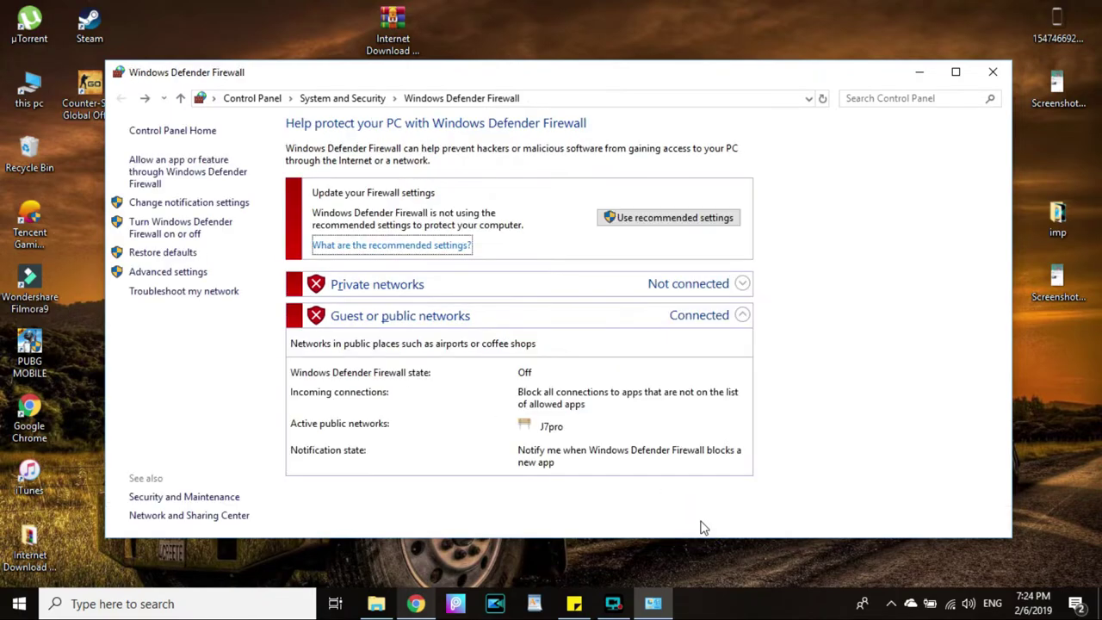
pyautogui.click(991, 74)
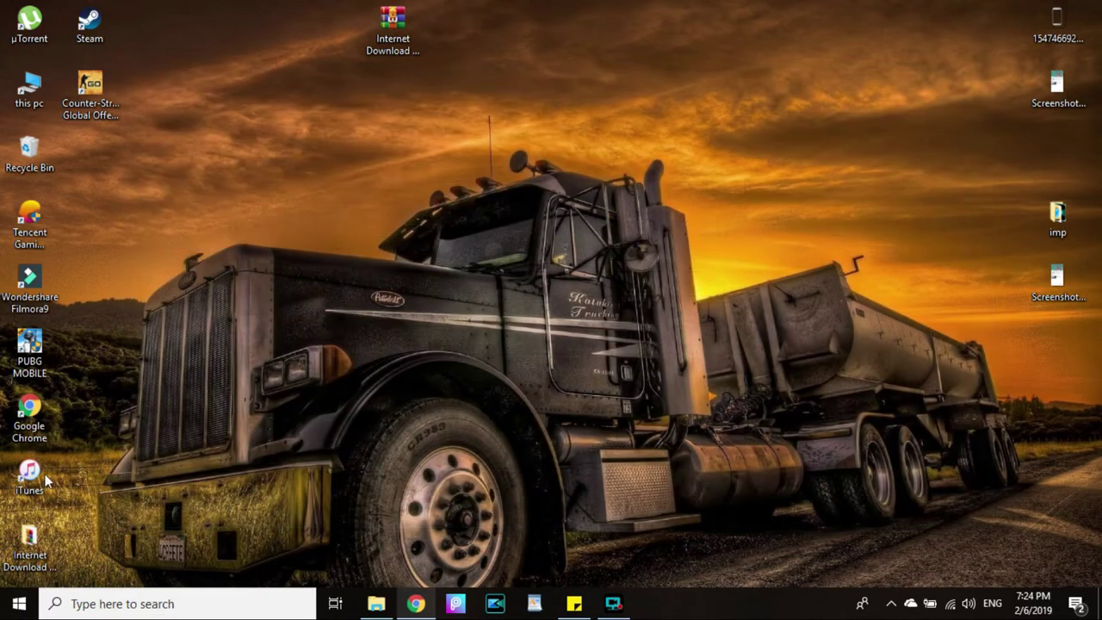
# Open the extracted Internet Download Manager 6.31 Build 9 folder and run idman631build9 as administrator, allowing the elevation request
pyautogui.click(34, 546)
pyautogui.doubleClick(34, 546)
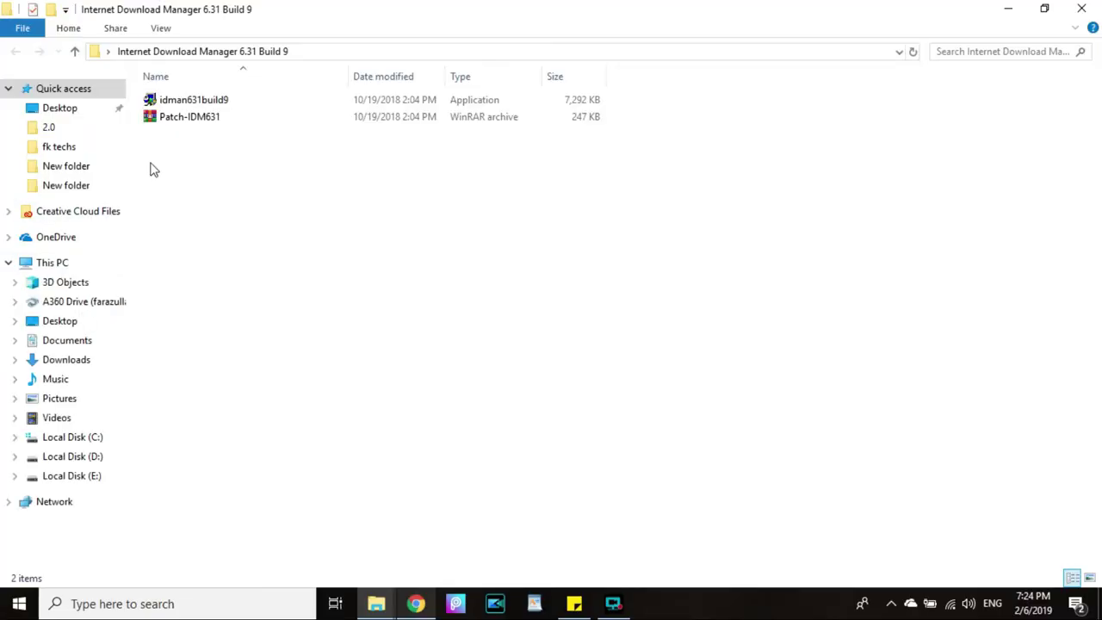
pyautogui.rightClick(228, 101)
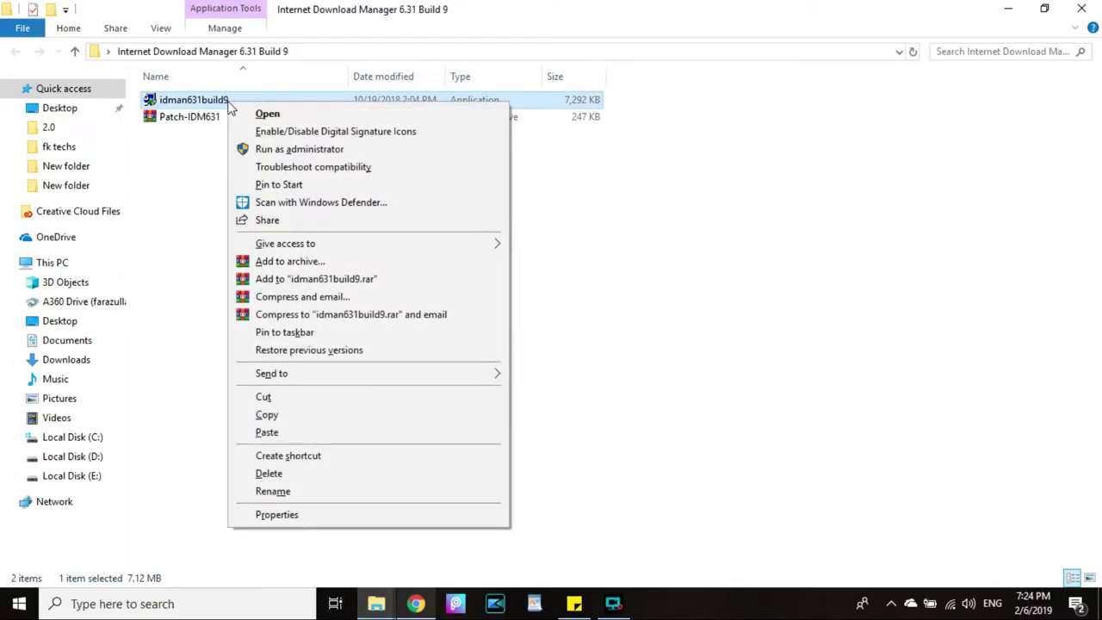
pyautogui.click(282, 150)
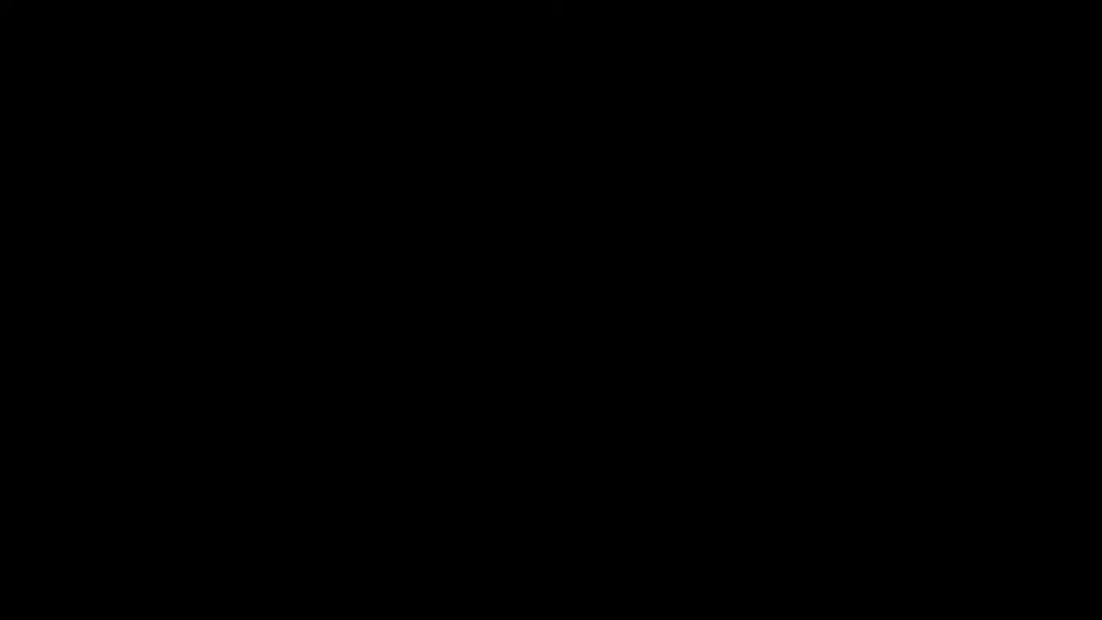
pyautogui.click(481, 418)
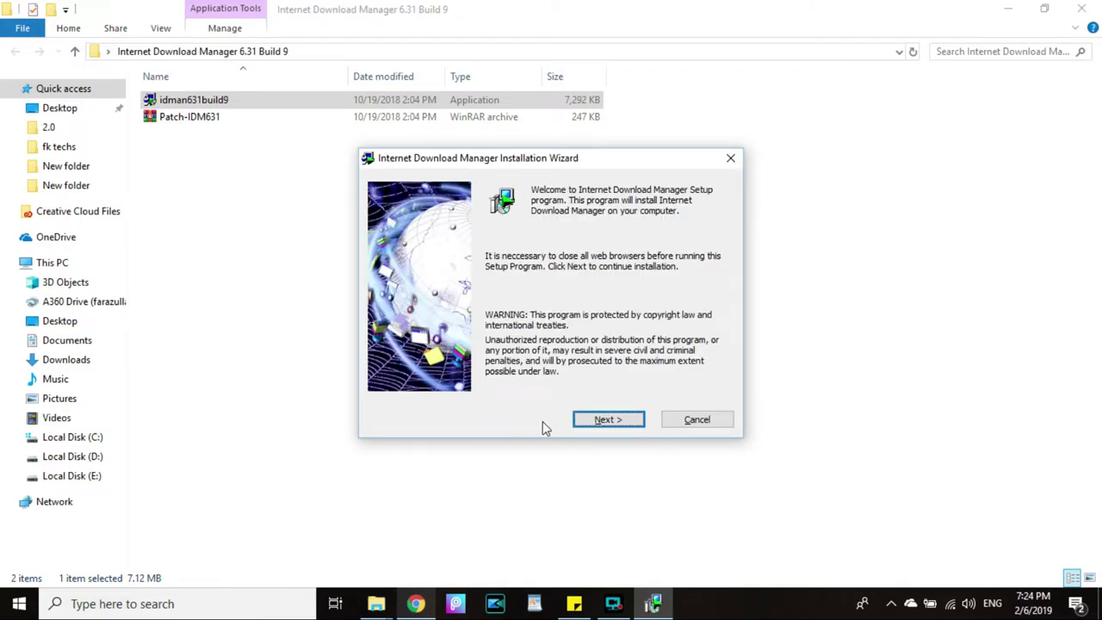
# Install Internet Download Manager, accepting the license terms and keeping the default destination folder and desktop icon option, and finish the wizard
pyautogui.click(582, 424)
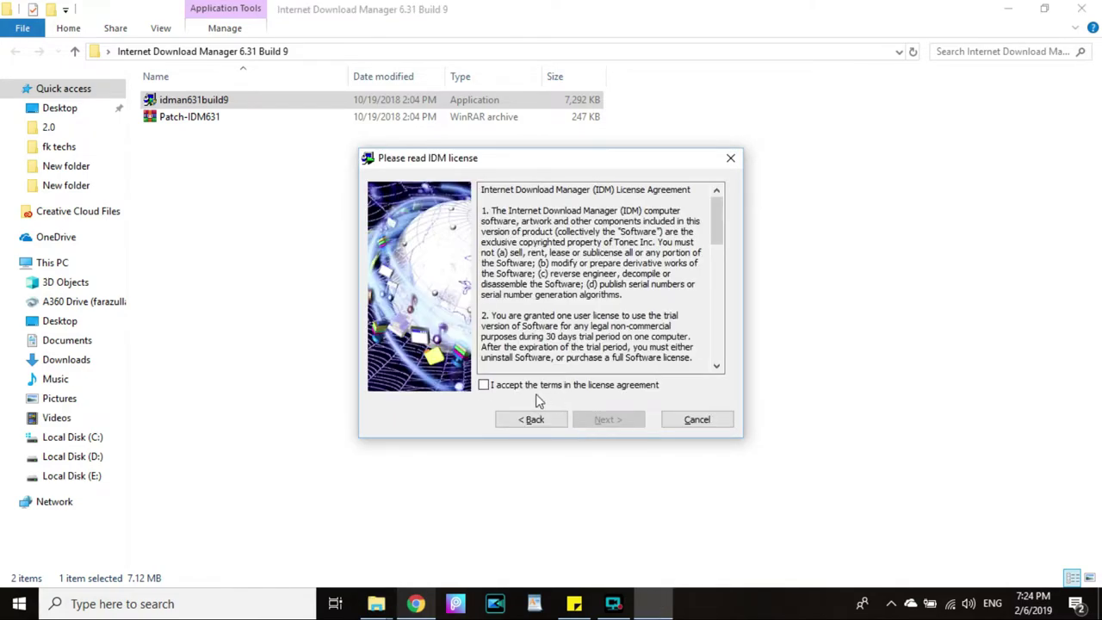
pyautogui.click(485, 387)
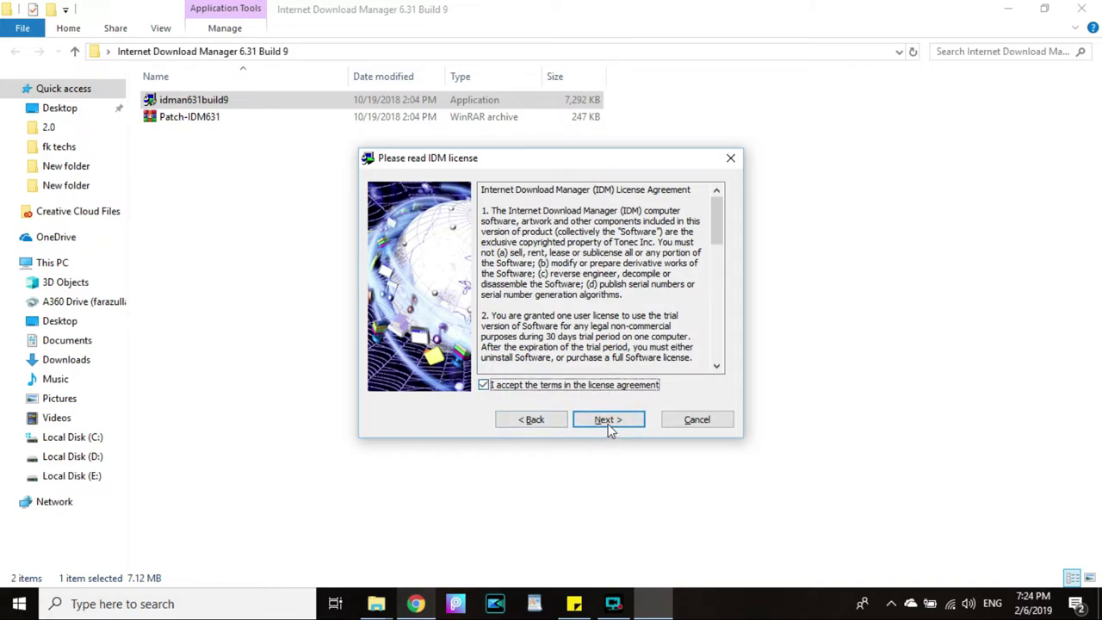
pyautogui.click(607, 422)
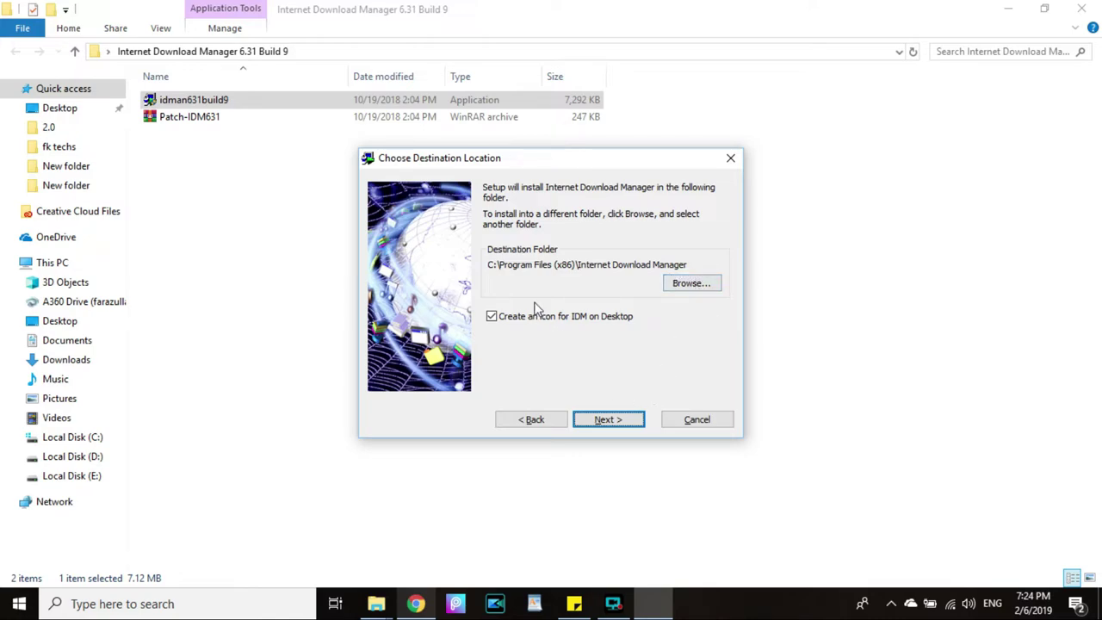
pyautogui.click(606, 420)
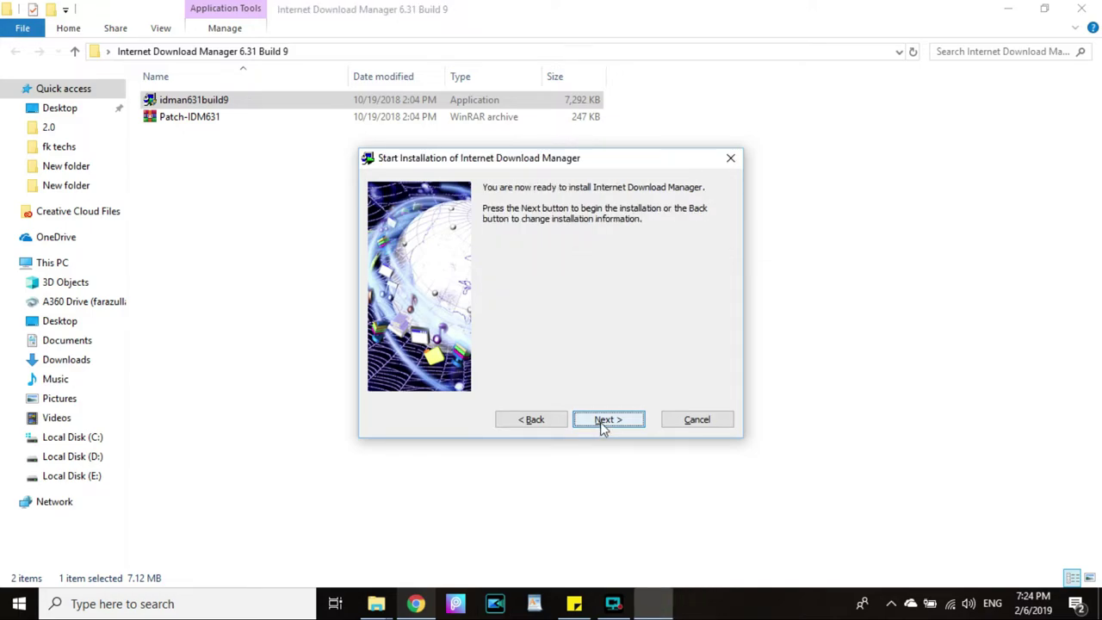
pyautogui.click(600, 422)
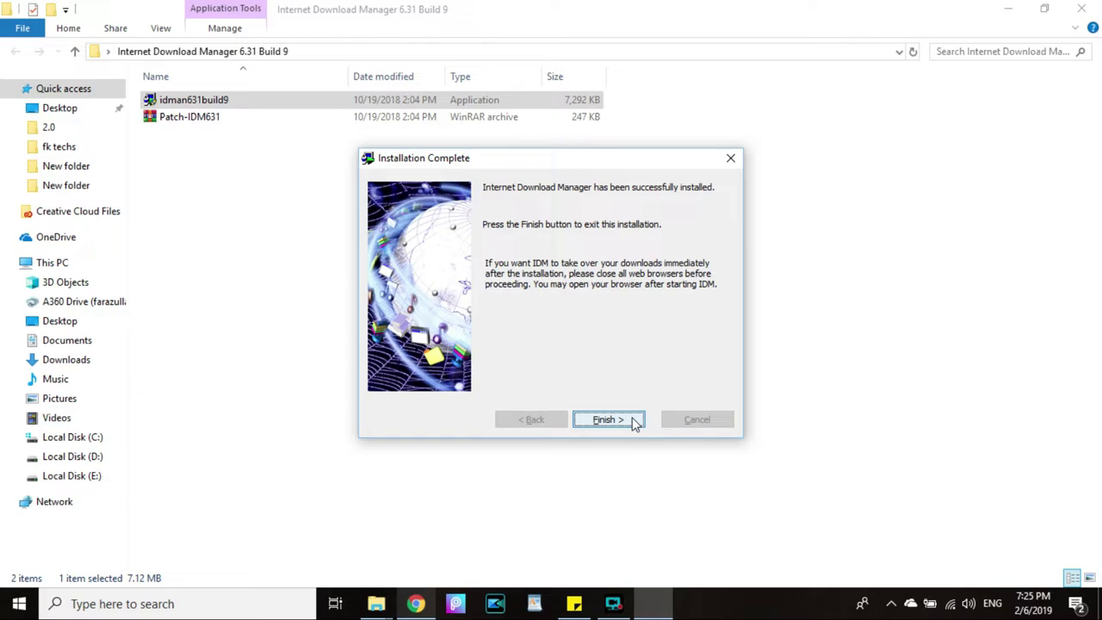
pyautogui.click(606, 419)
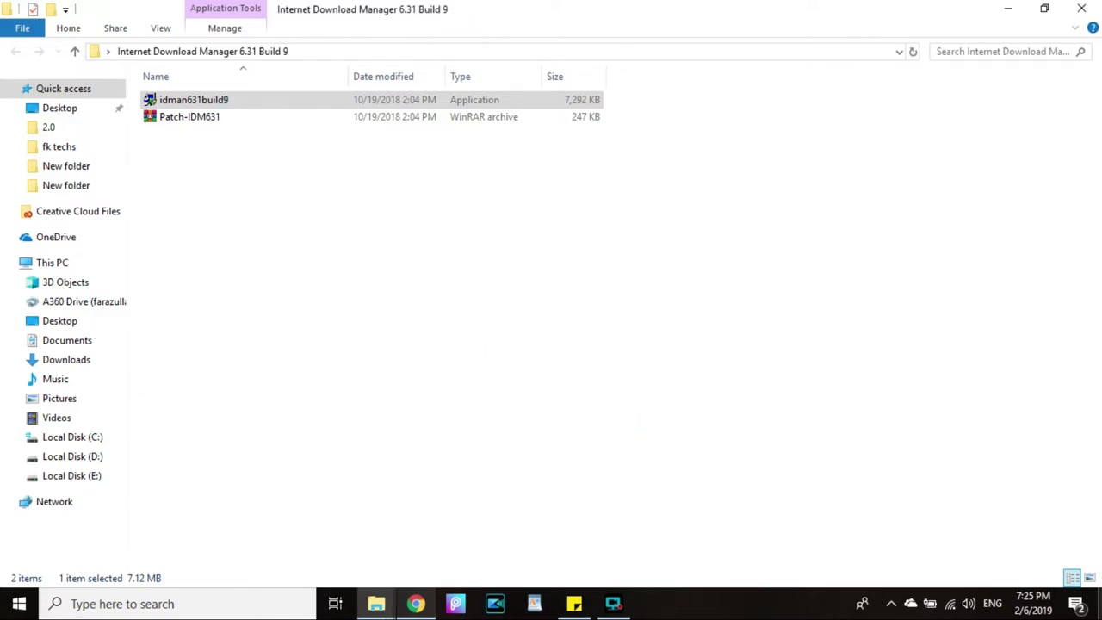
# Minimize the installer folder's window and refresh the desktop
pyautogui.click(1008, 8)
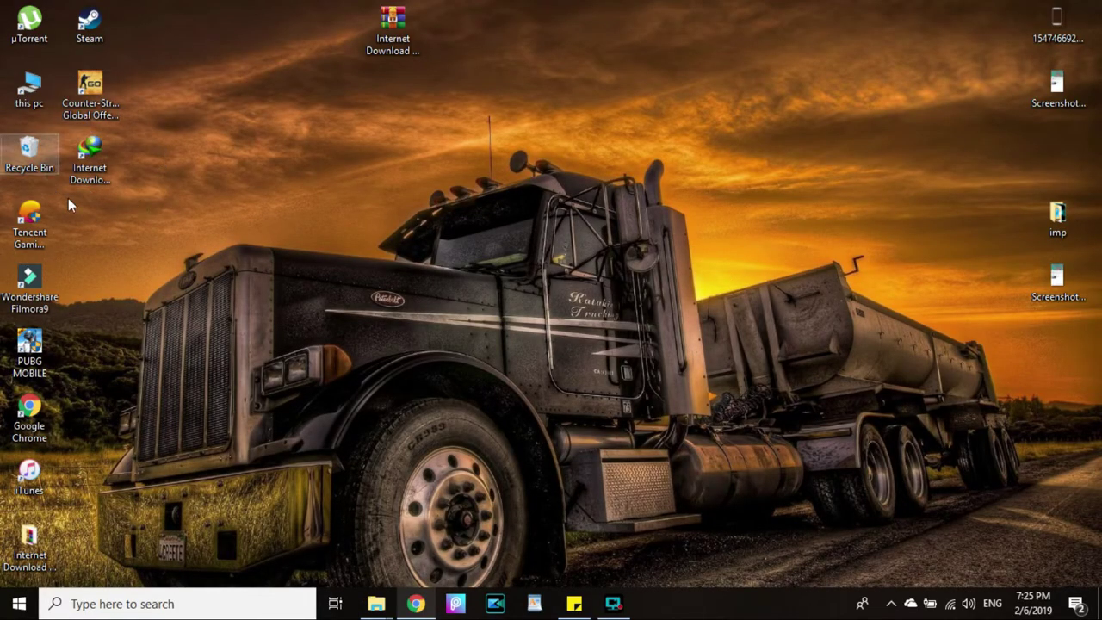
pyautogui.rightClick(306, 186)
pyautogui.click(350, 234)
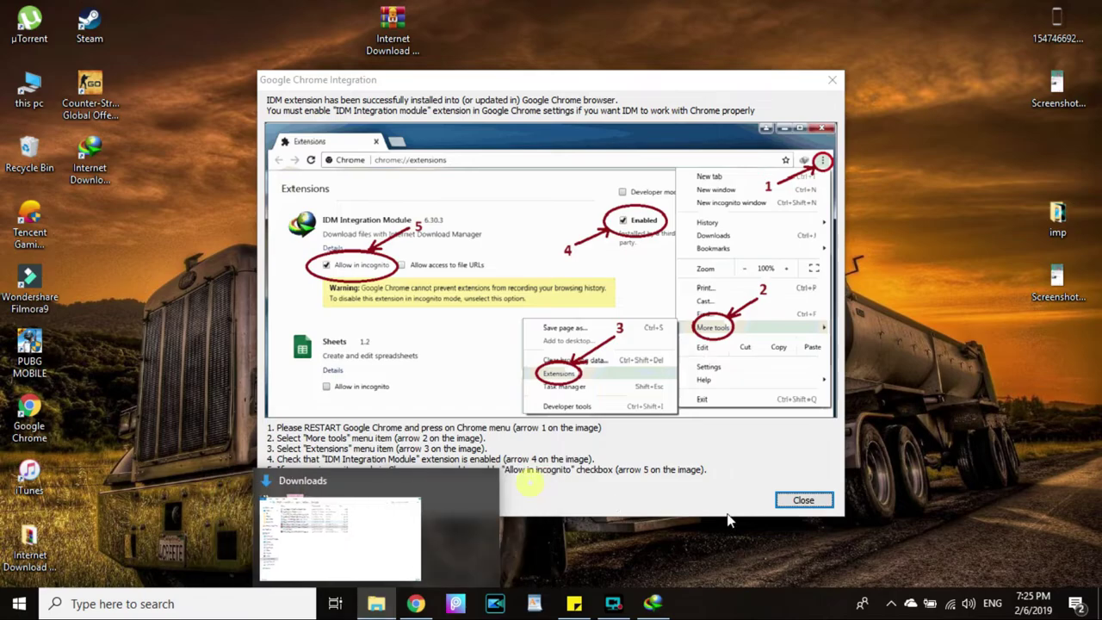
# Close the Google Chrome Integration notice and the Downloads window, leaving a refreshed desktop
pyautogui.click(803, 499)
pyautogui.click(376, 603)
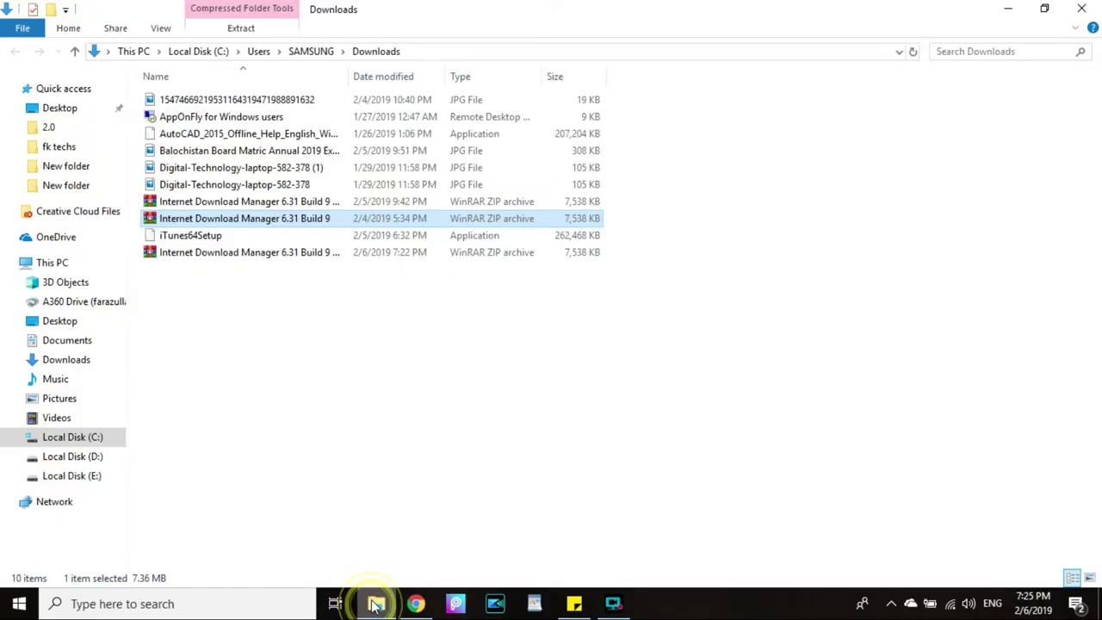
pyautogui.click(1081, 9)
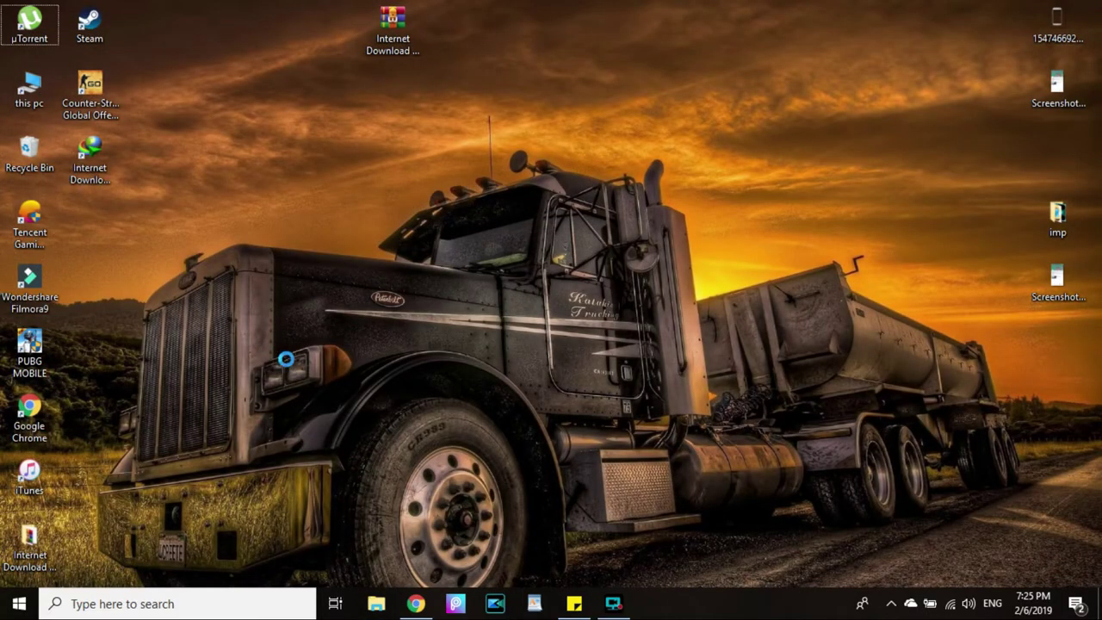
pyautogui.rightClick(255, 336)
pyautogui.click(284, 383)
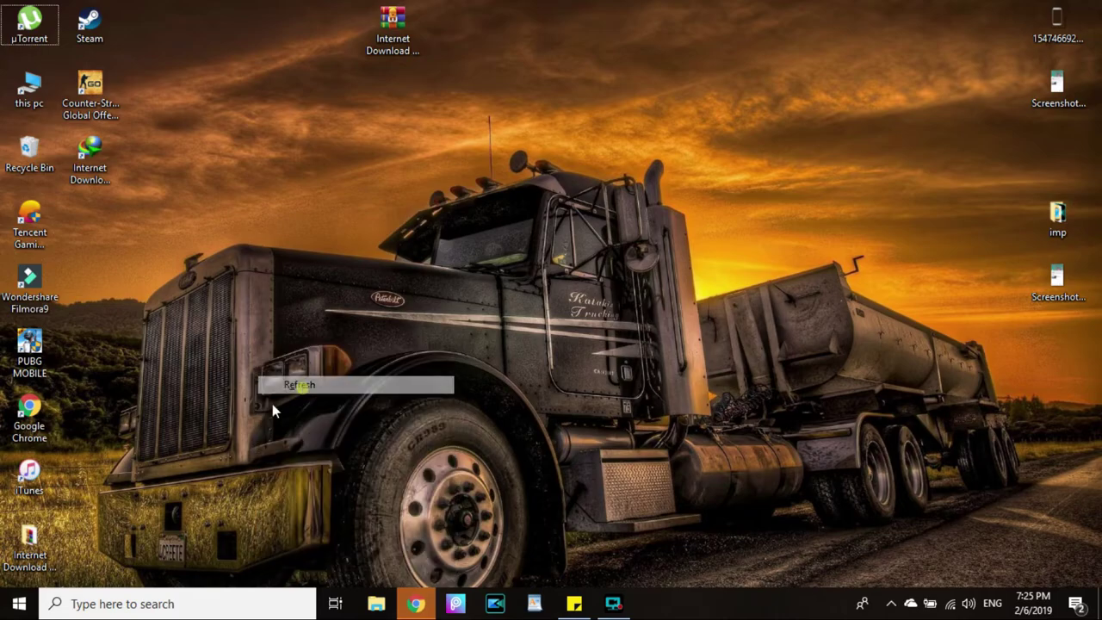
# Reopen the Internet Download Manager 6.31 Build 9 folder and extract the Patch-IDM631 archive directly into it
pyautogui.doubleClick(21, 555)
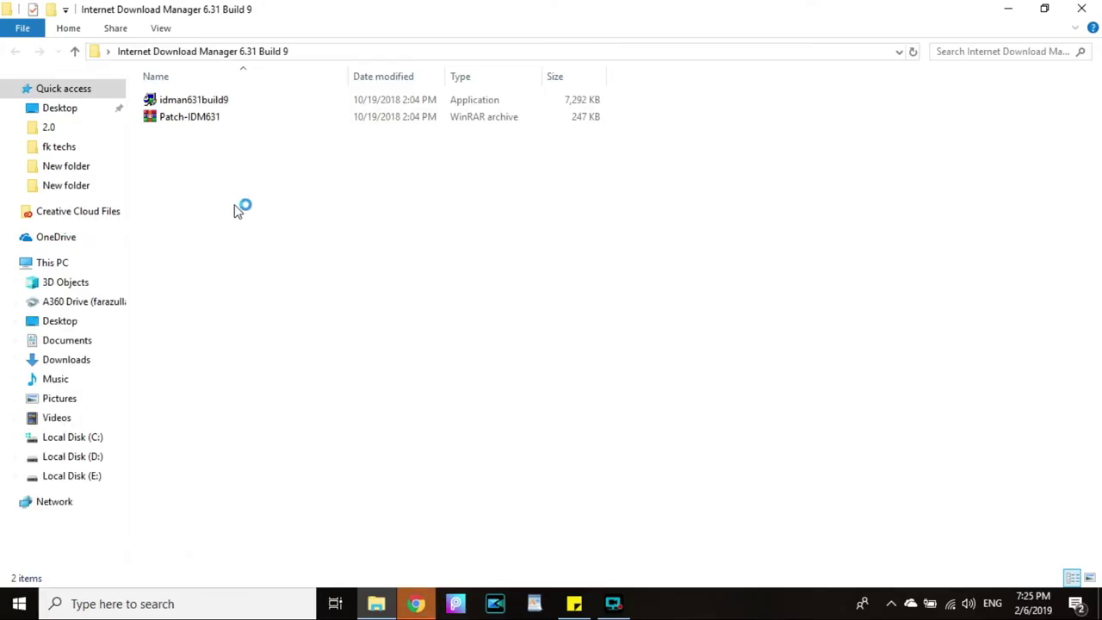
pyautogui.rightClick(234, 208)
pyautogui.click(272, 267)
pyautogui.click(215, 102)
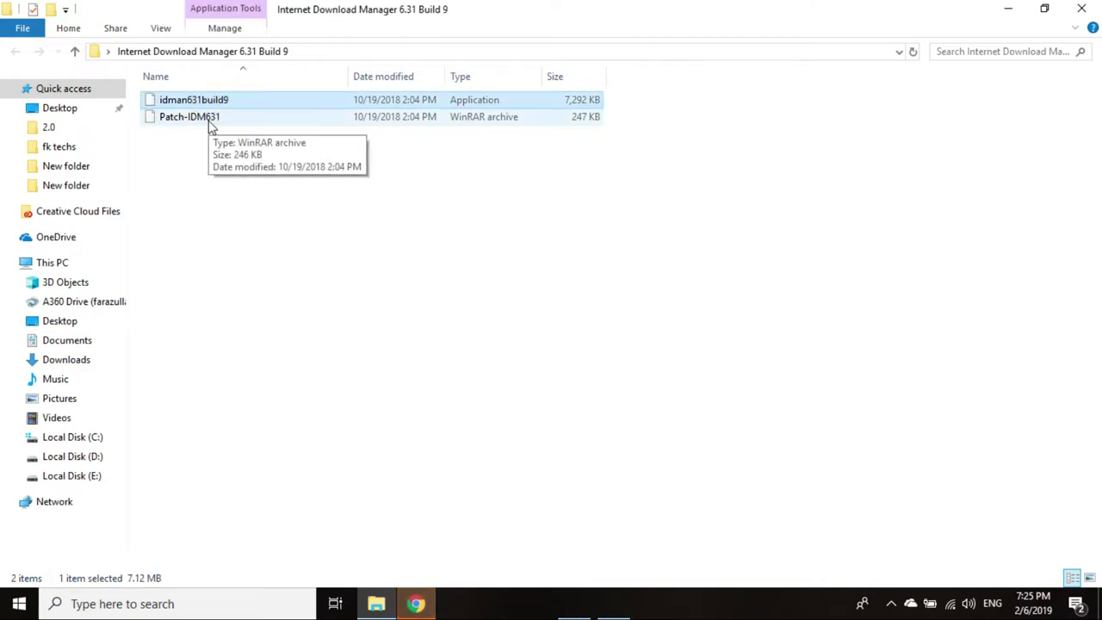
pyautogui.doubleClick(209, 119)
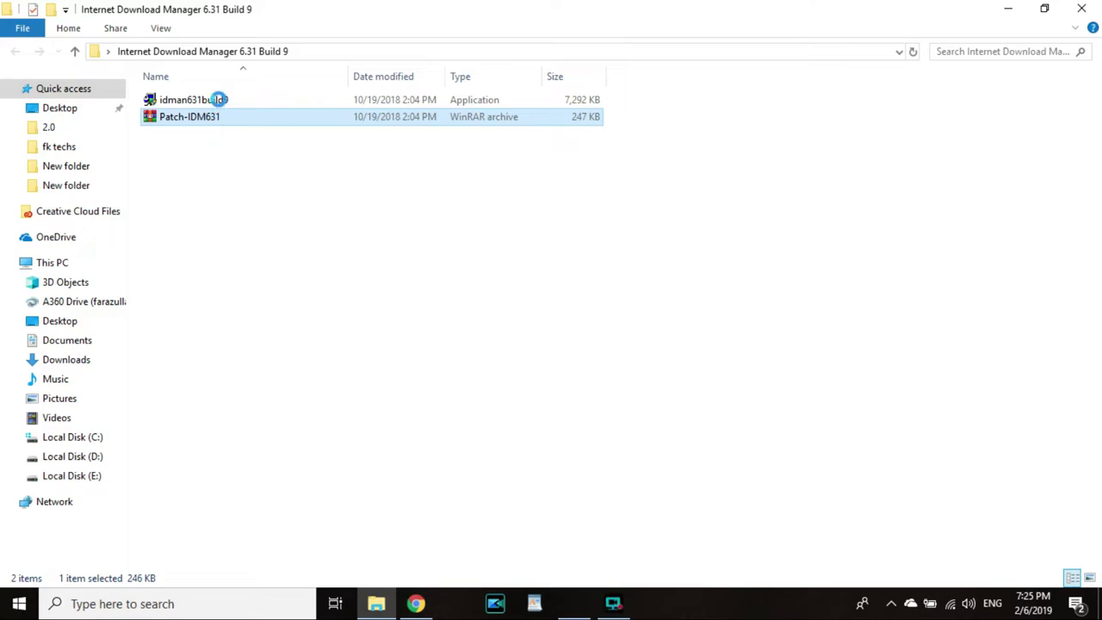
pyautogui.rightClick(211, 126)
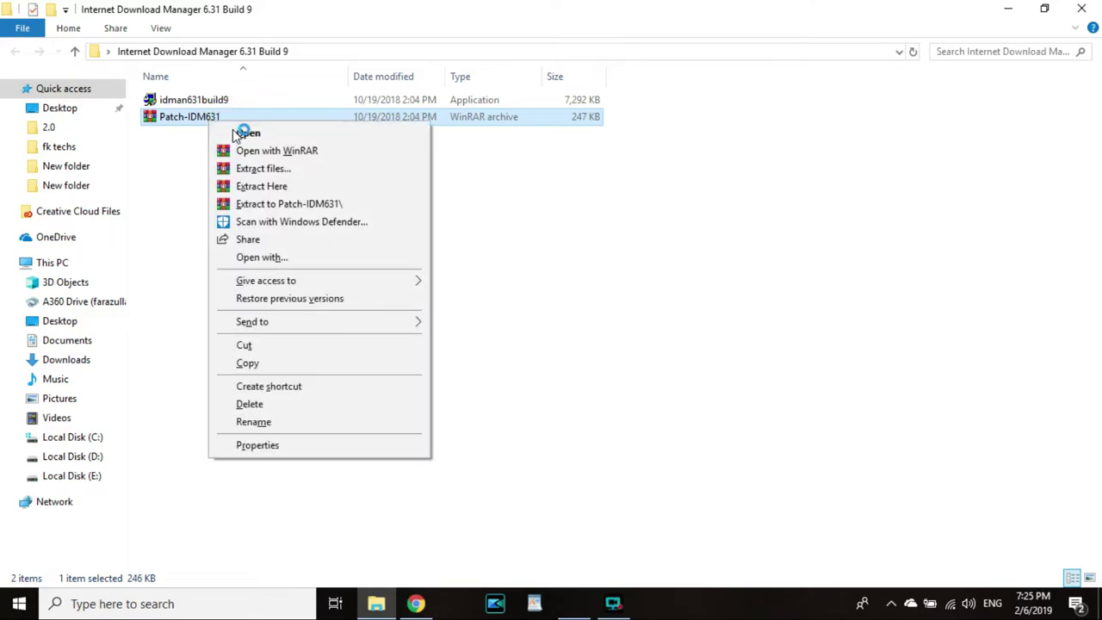
pyautogui.click(258, 186)
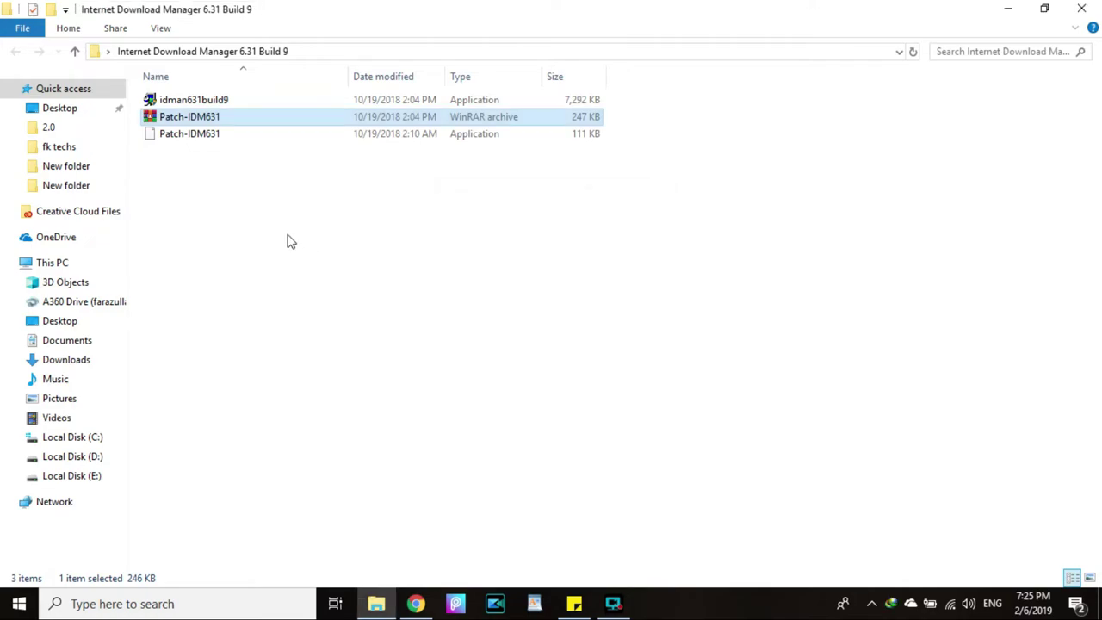
# Refresh the folder and launch the extracted Patch-IDM631 application, allowing the elevation request
pyautogui.rightClick(269, 179)
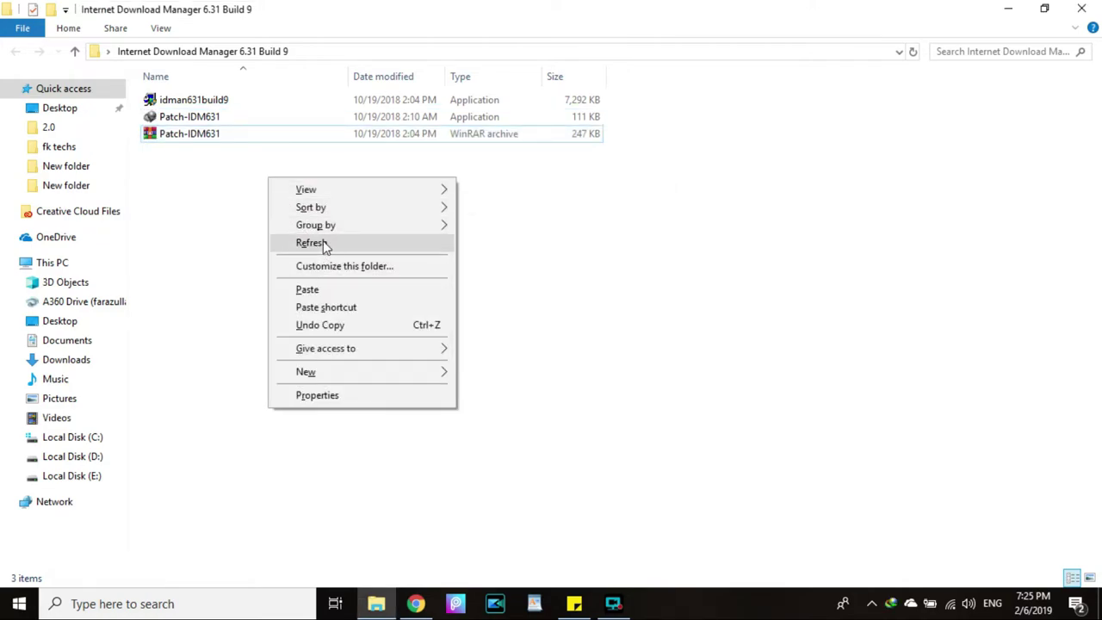
pyautogui.click(322, 240)
pyautogui.click(197, 119)
pyautogui.rightClick(196, 117)
pyautogui.click(212, 131)
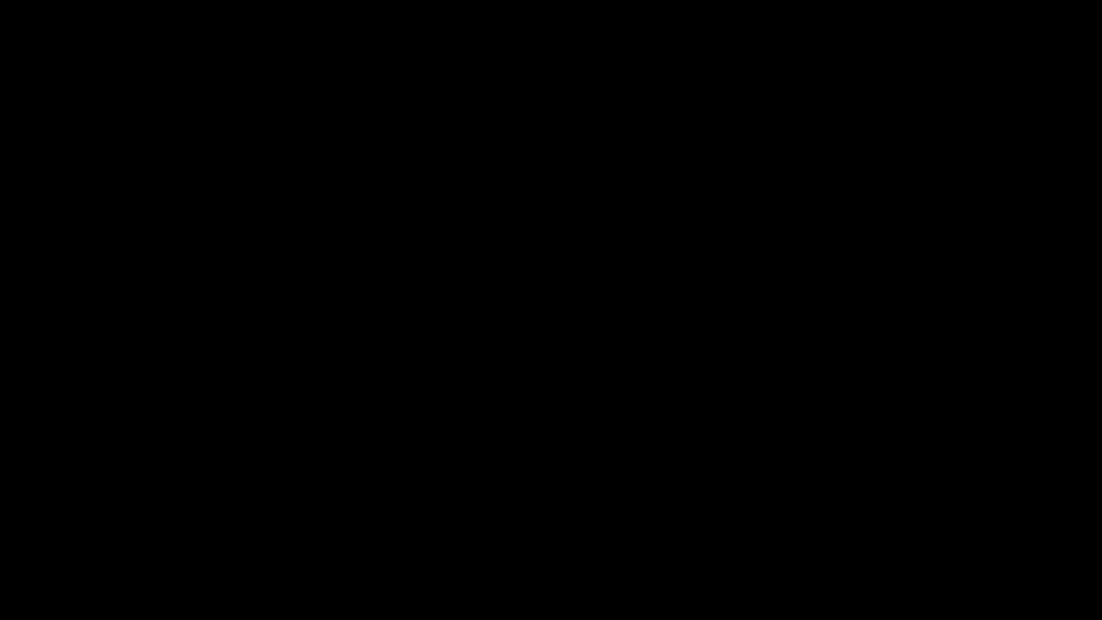
pyautogui.click(408, 359)
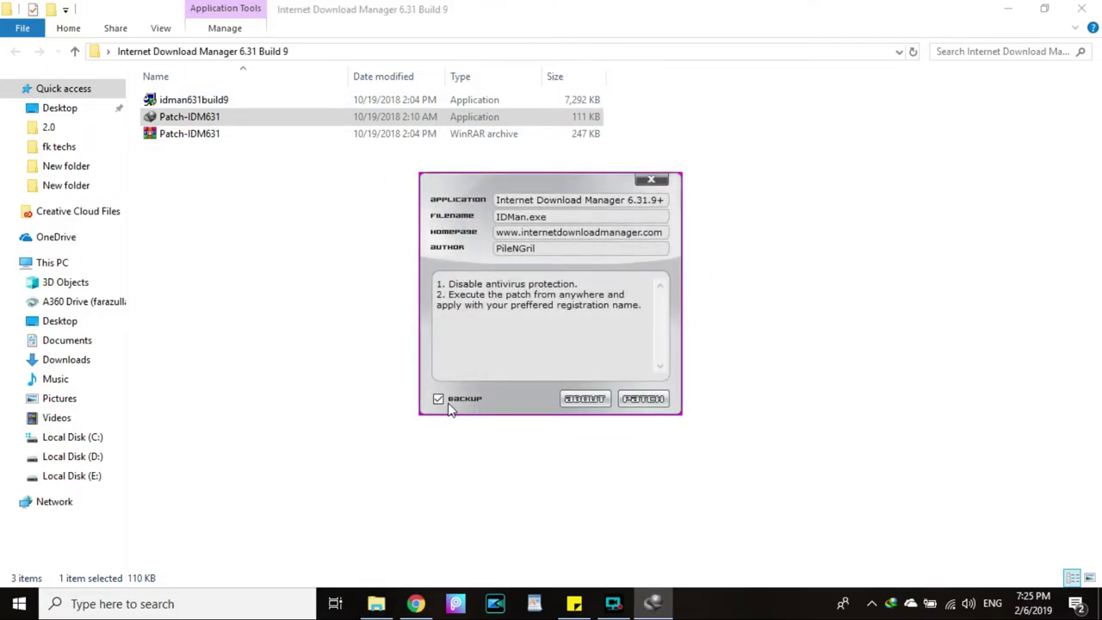
# Start patching IDMan.exe with the backup option enabled and mute the computer's speakers
pyautogui.click(648, 404)
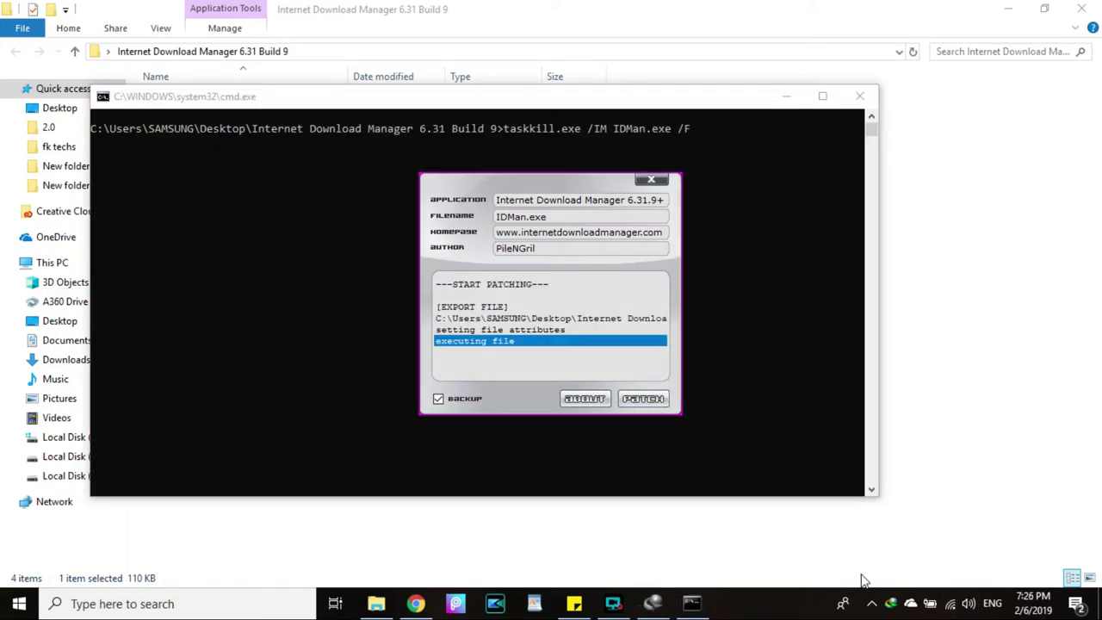
pyautogui.click(968, 603)
pyautogui.click(836, 565)
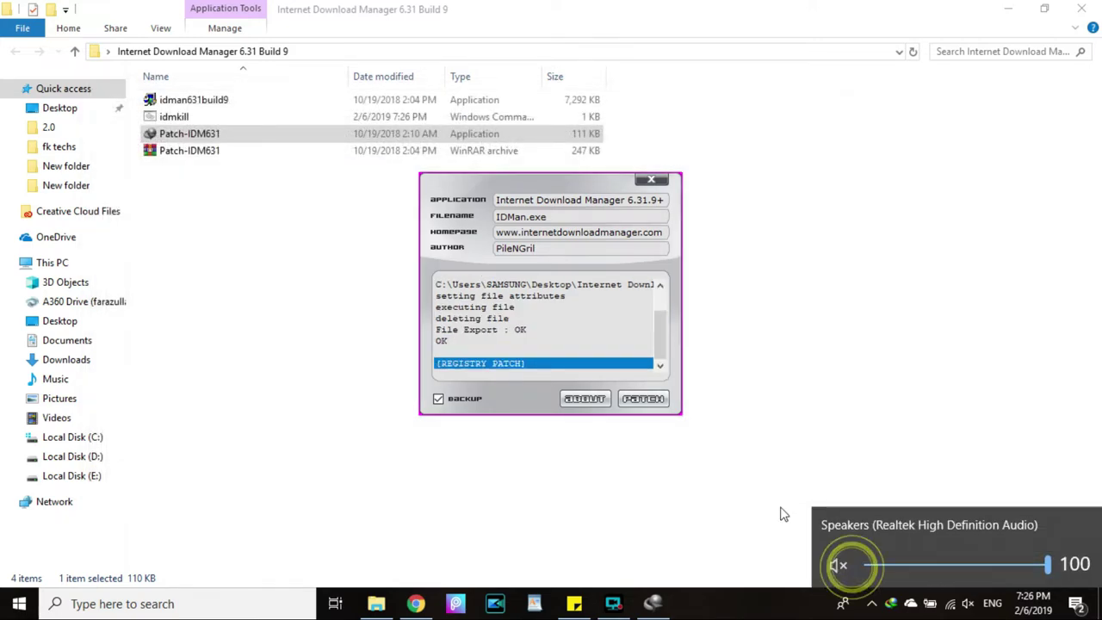
# Bring up the sticky note containing the registration name and place it beside the patcher's First Name prompt
pyautogui.click(635, 398)
pyautogui.click(558, 316)
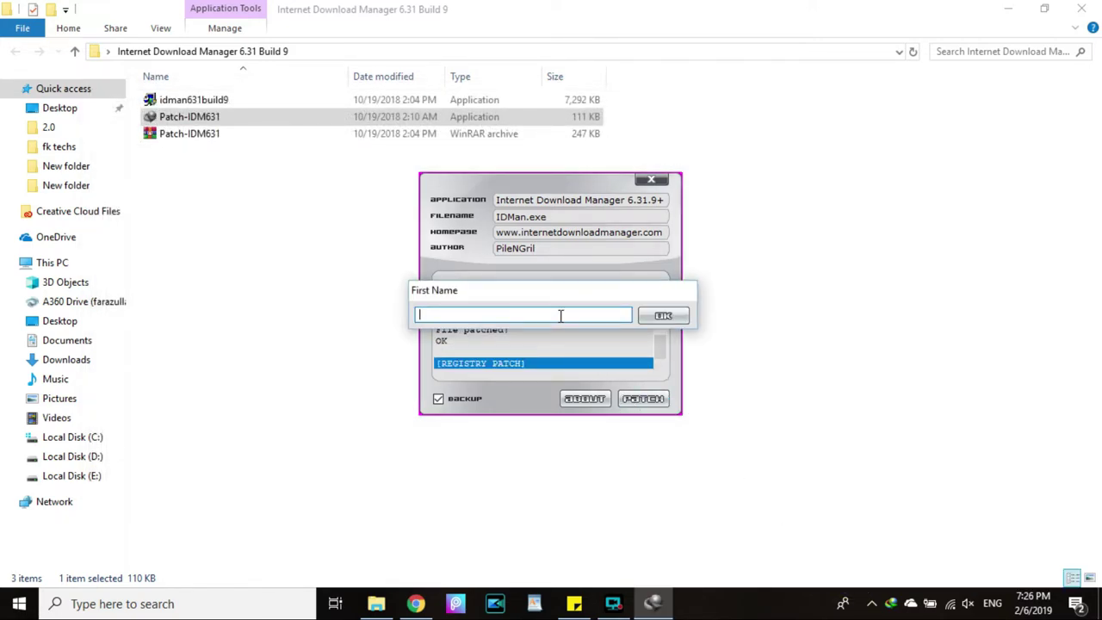
pyautogui.click(574, 603)
pyautogui.moveTo(869, 59); pyautogui.dragTo(862, 174)
pyautogui.click(805, 221)
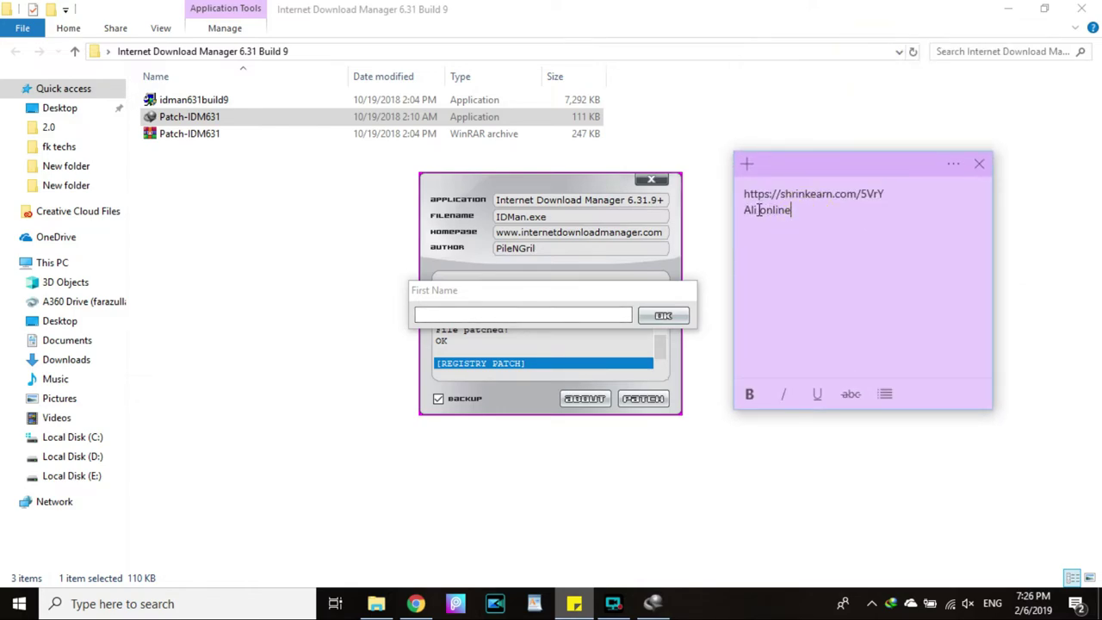
pyautogui.click(755, 210)
# Enter the first name and last name from the sticky note in the patcher's registration prompts
pyautogui.click(551, 315)
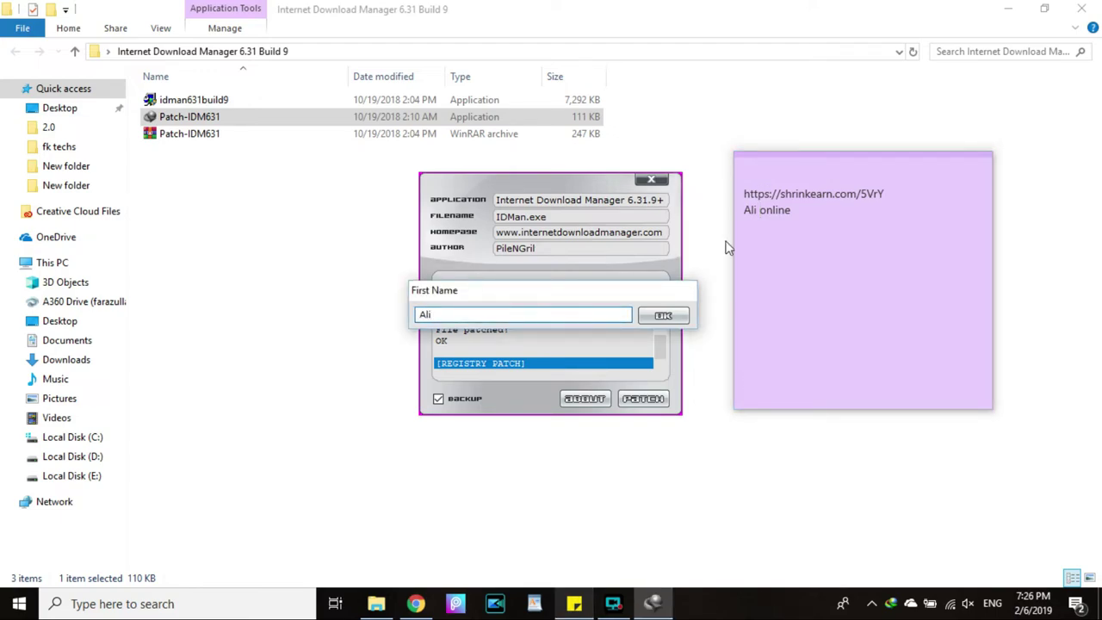
pyautogui.click(667, 316)
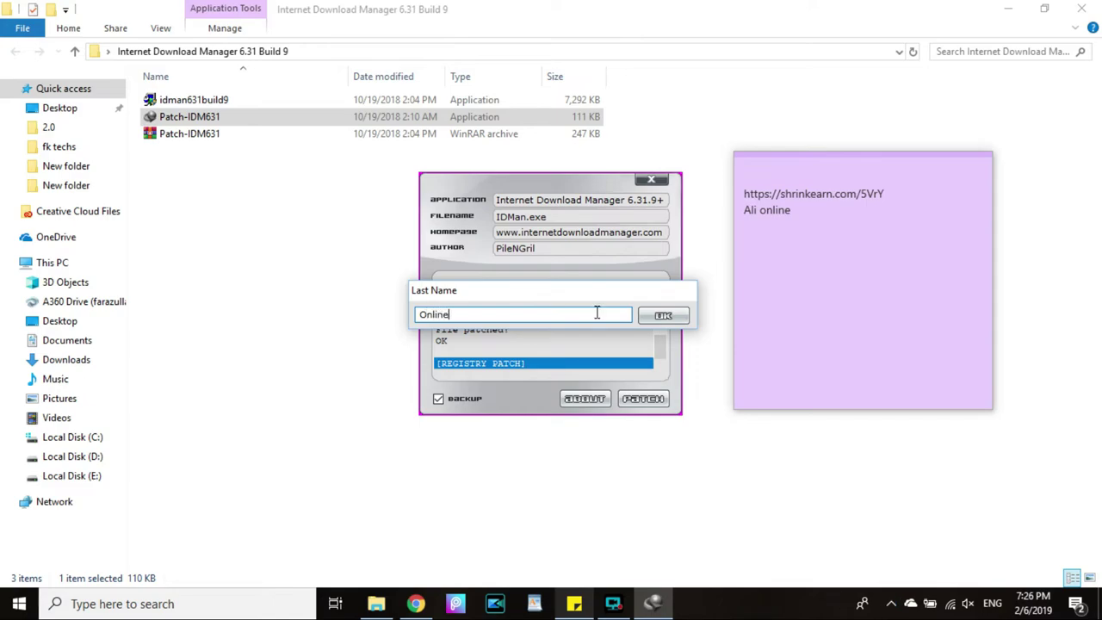
pyautogui.click(665, 317)
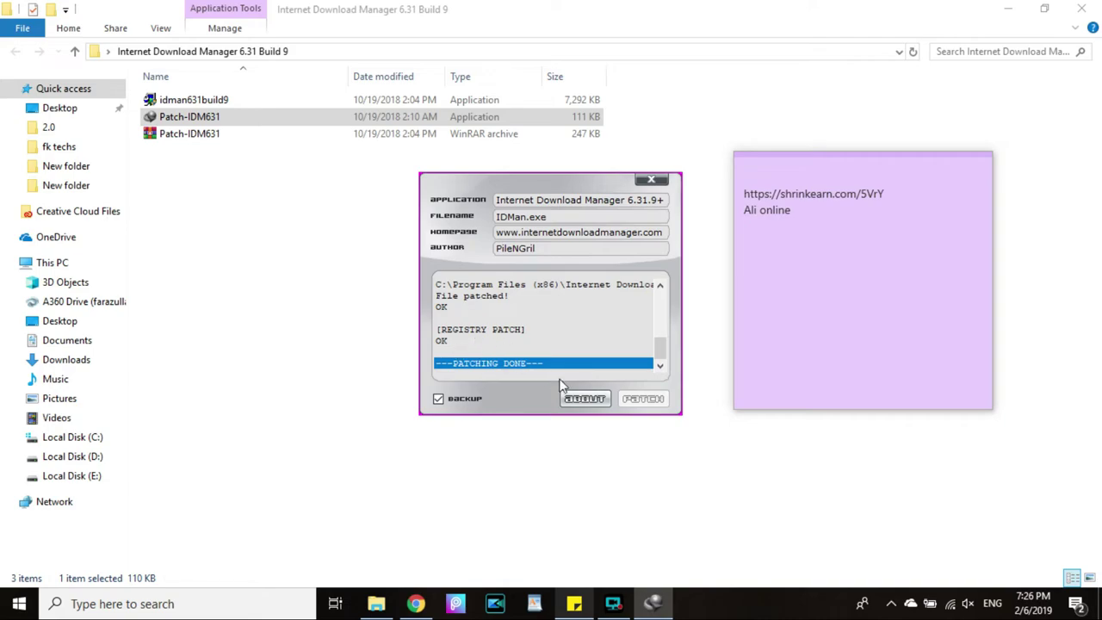
# Close the patcher, minimize the folder window and launch Internet Download Manager from the desktop
pyautogui.click(651, 179)
pyautogui.click(1015, 7)
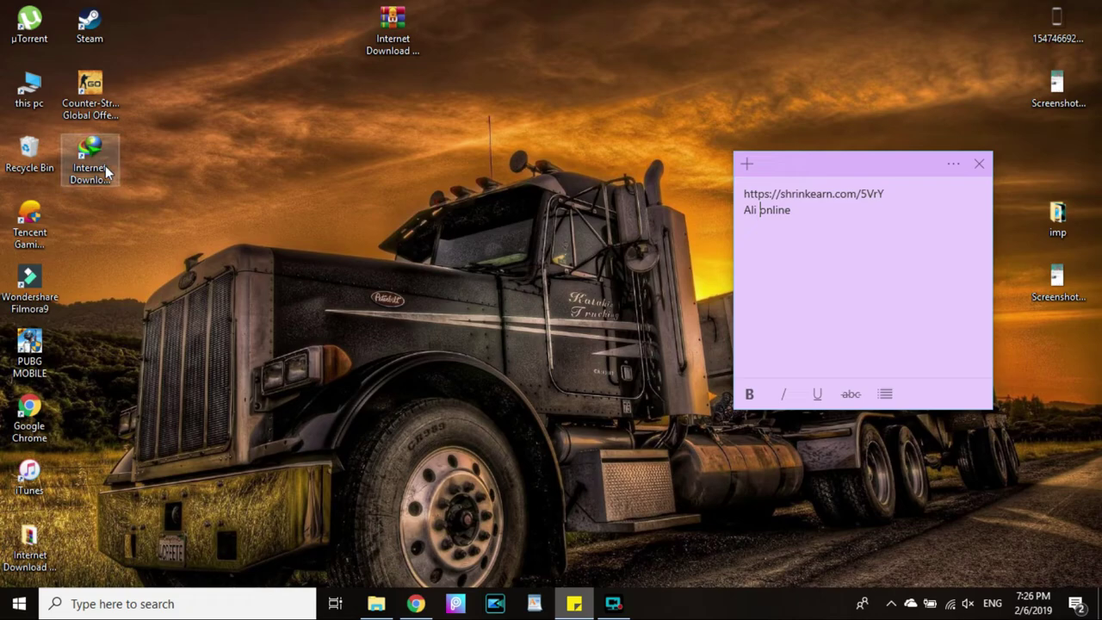
pyautogui.doubleClick(105, 165)
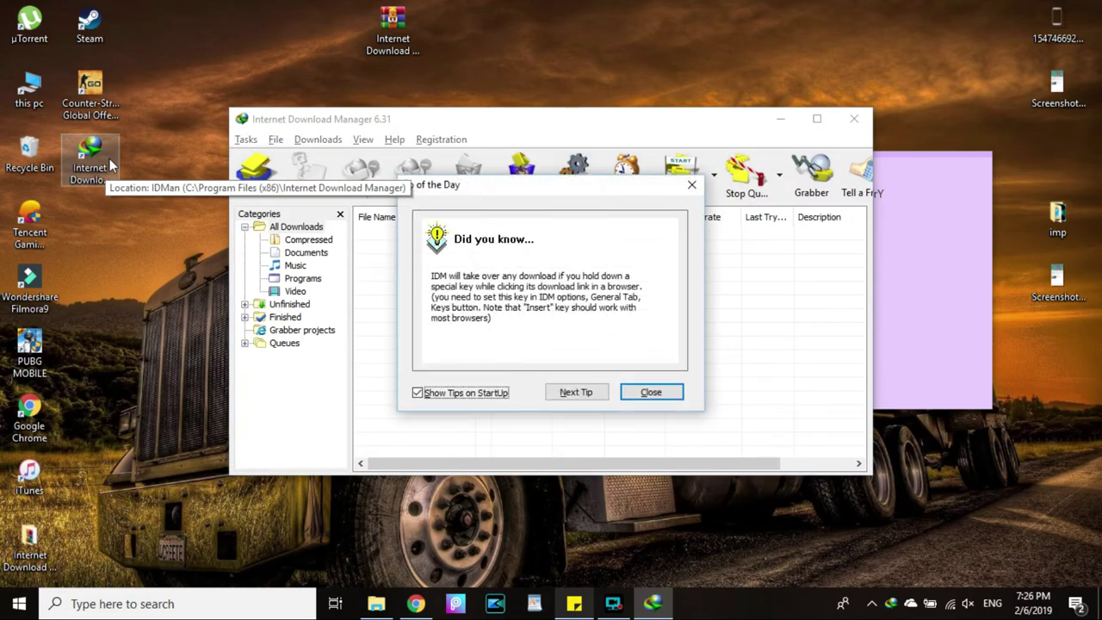
# Page through three more startup tips and close the Tip of the Day dialog
pyautogui.click(593, 399)
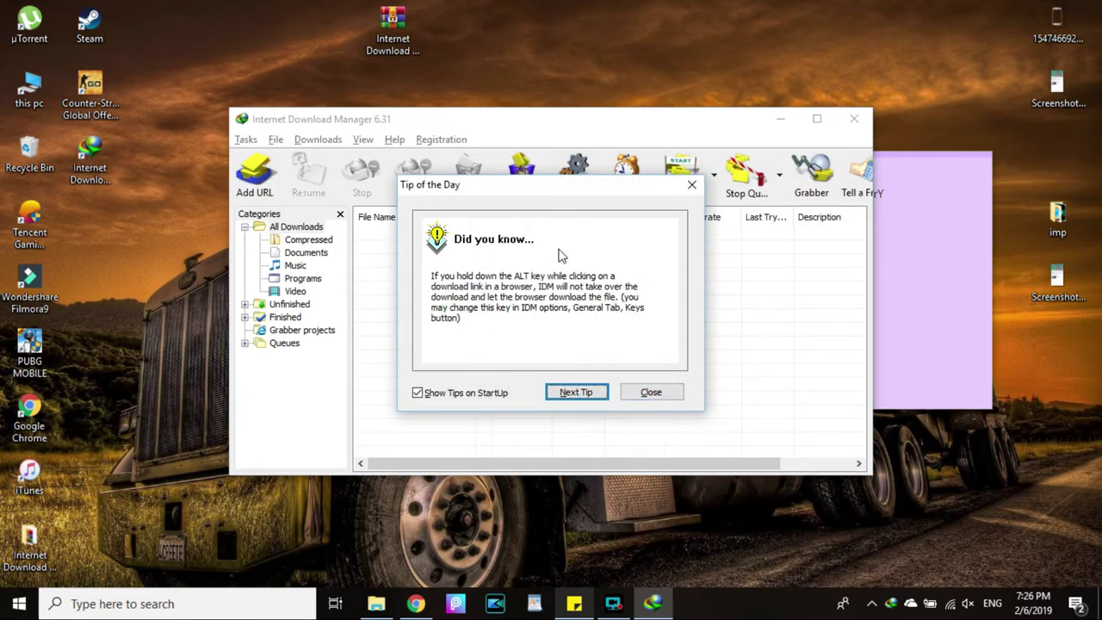
pyautogui.click(582, 392)
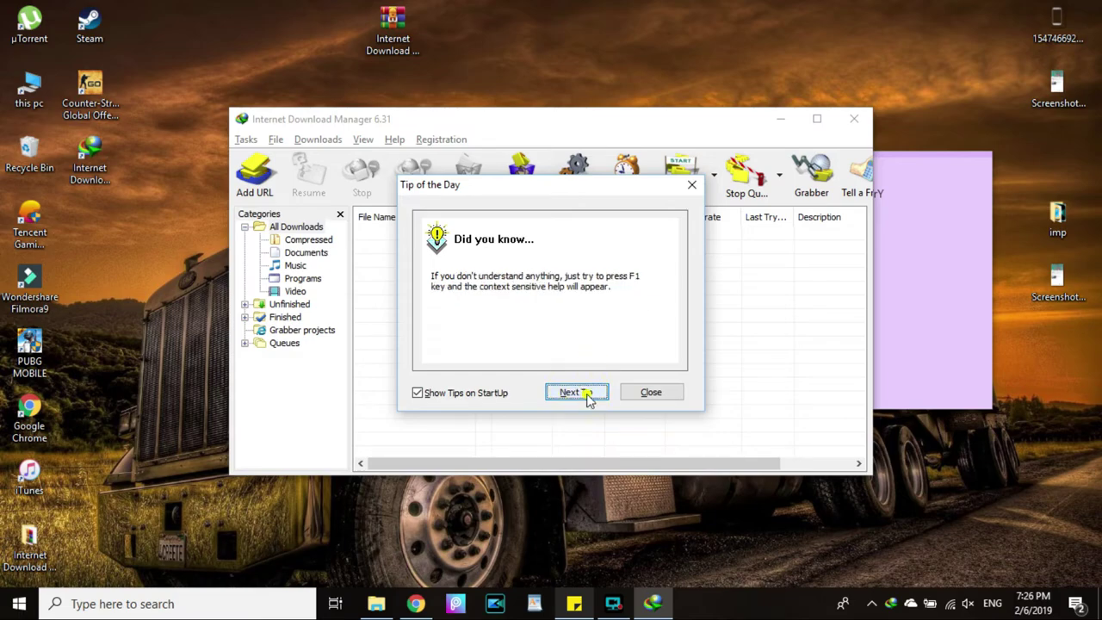
pyautogui.click(588, 398)
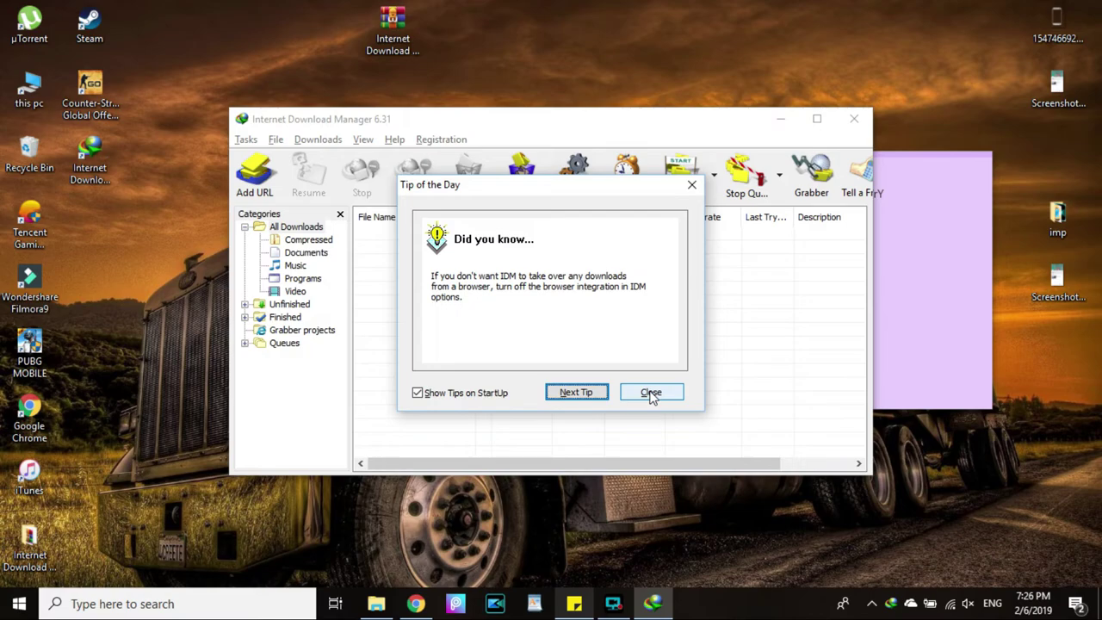
pyautogui.click(652, 393)
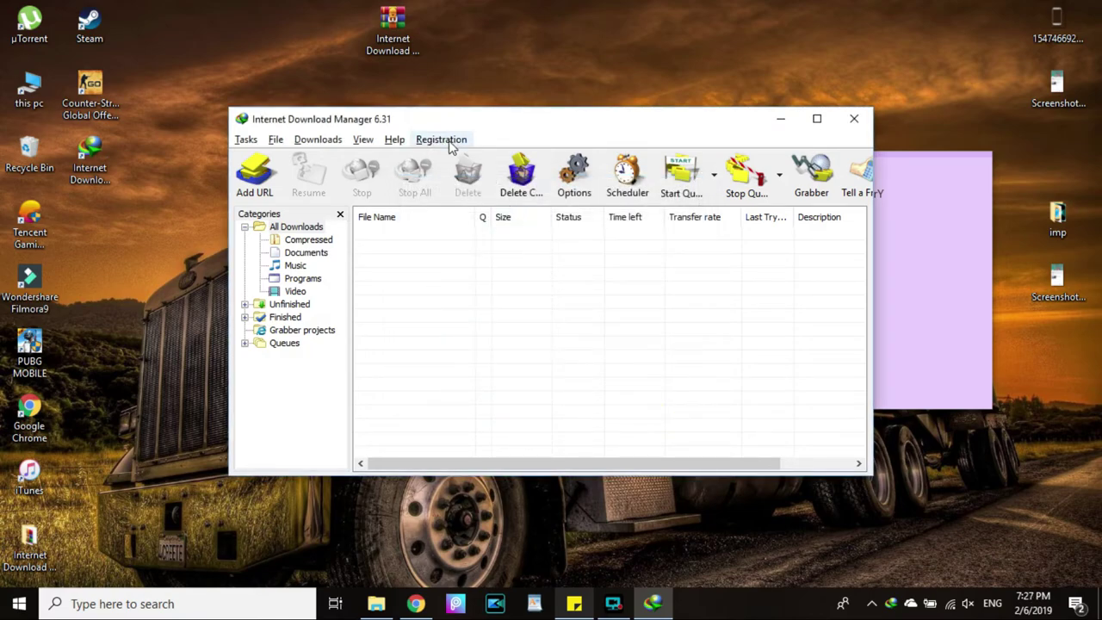
# Check the version and licence details in the About Internet Download Manager dialog, and close it
pyautogui.click(398, 143)
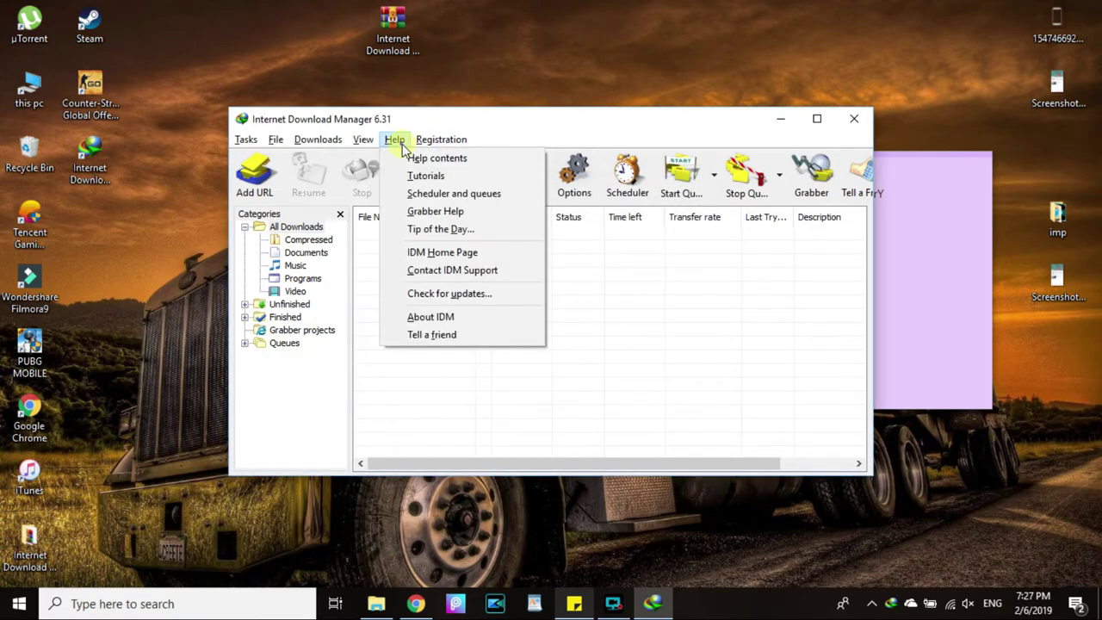
pyautogui.click(450, 319)
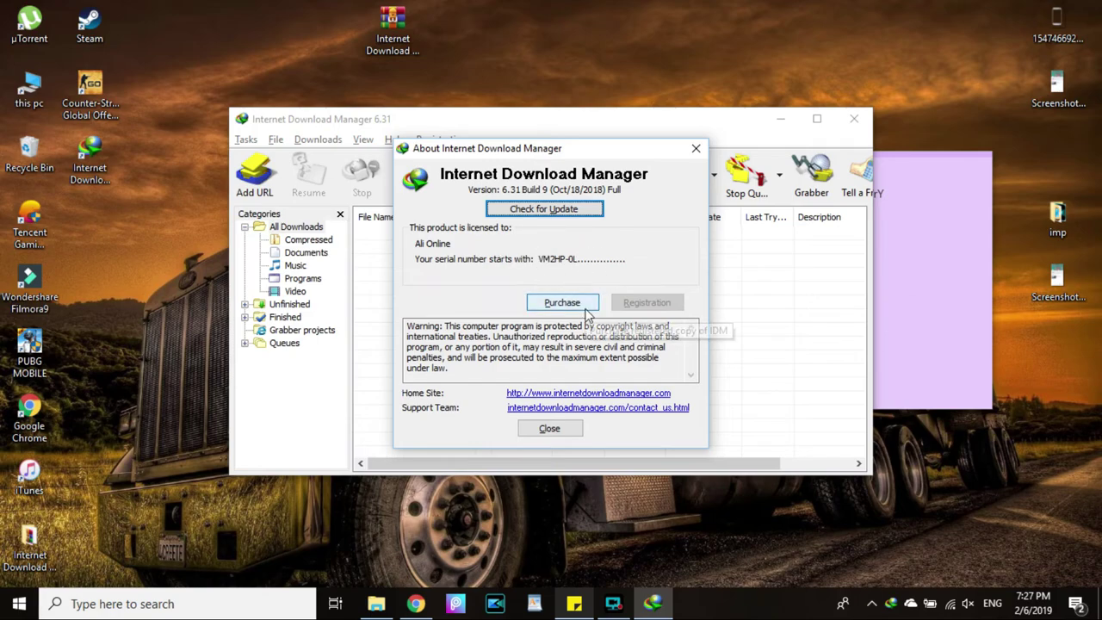
pyautogui.click(561, 428)
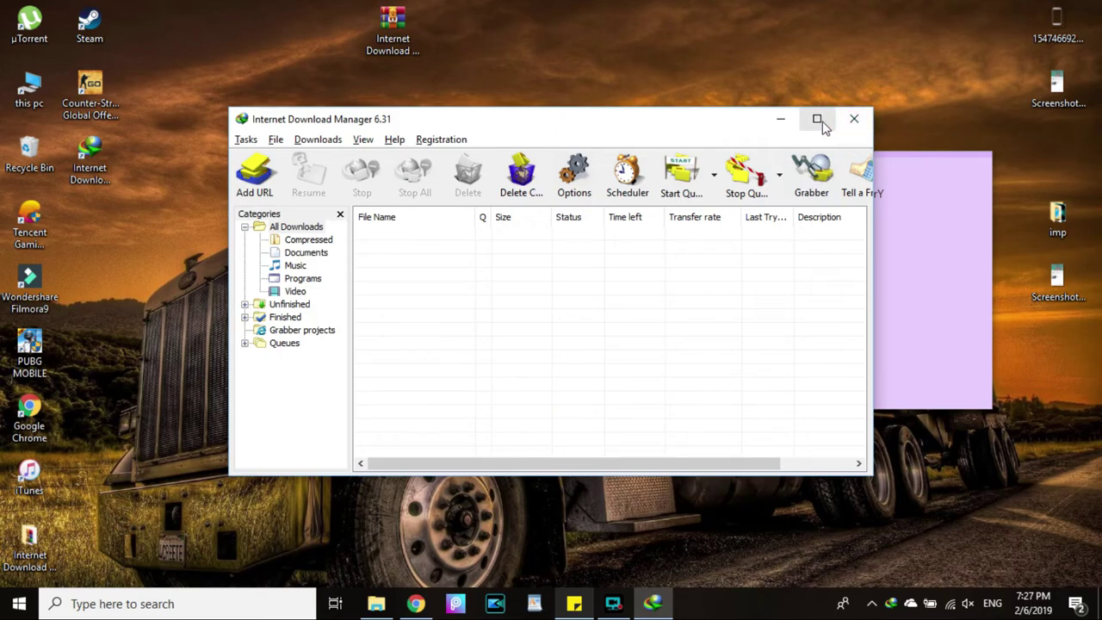
# Close the Internet Download Manager window and refresh the desktop
pyautogui.click(852, 121)
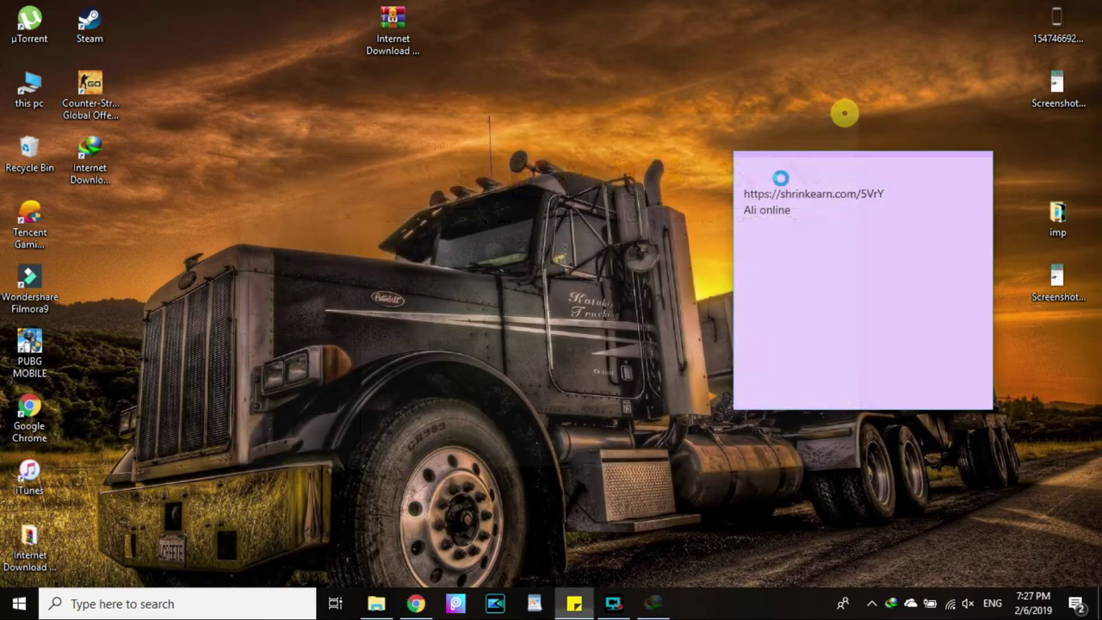
pyautogui.rightClick(555, 225)
pyautogui.click(597, 270)
pyautogui.rightClick(492, 130)
pyautogui.click(523, 178)
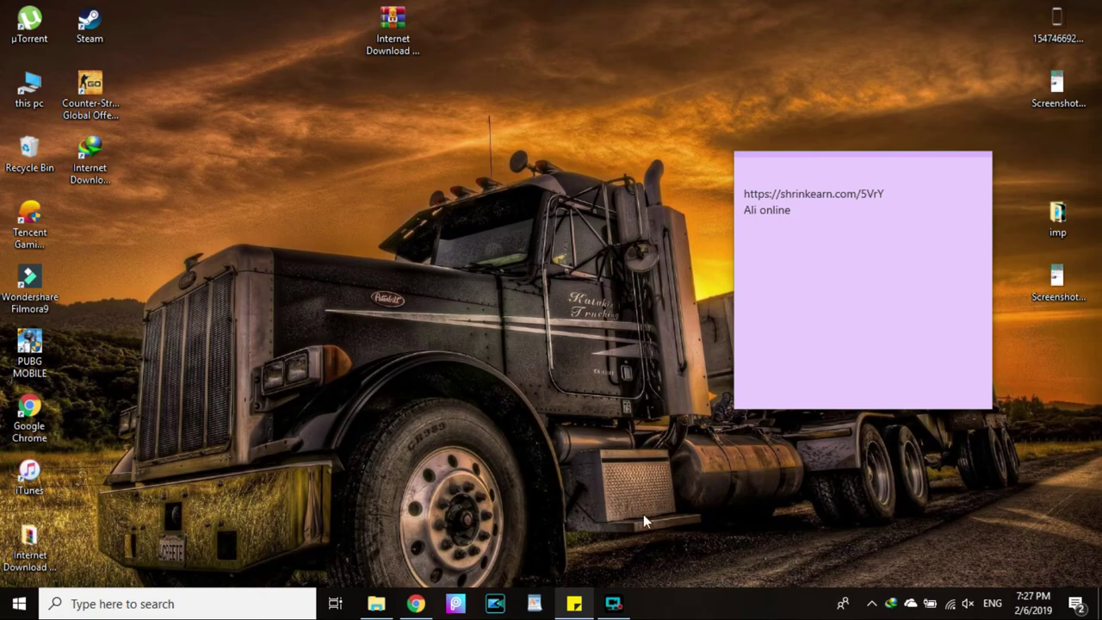
pyautogui.click(612, 601)
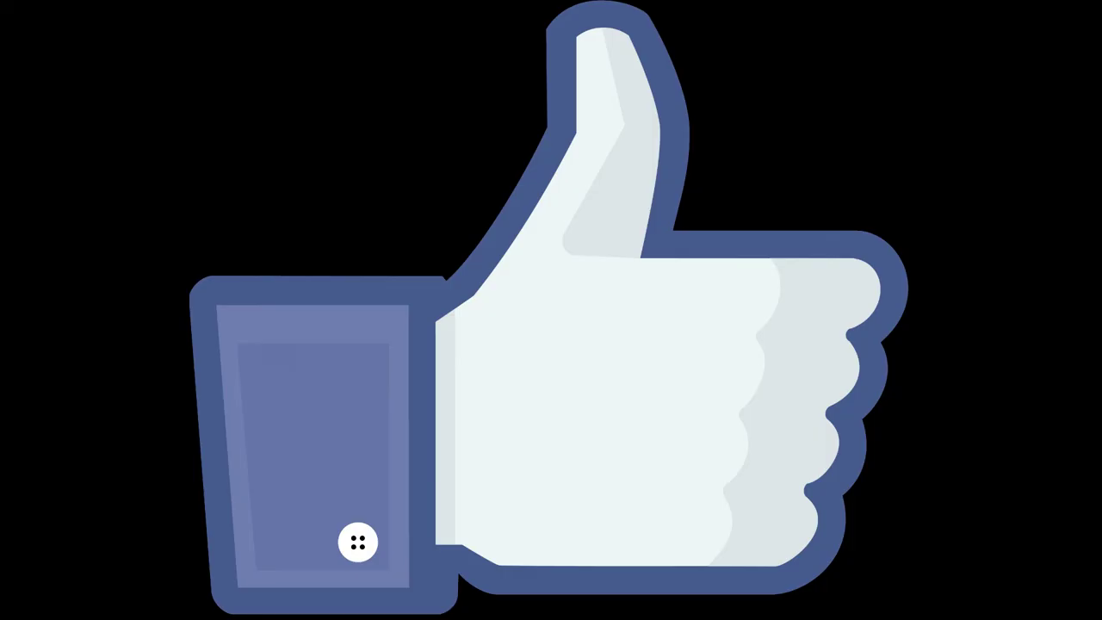